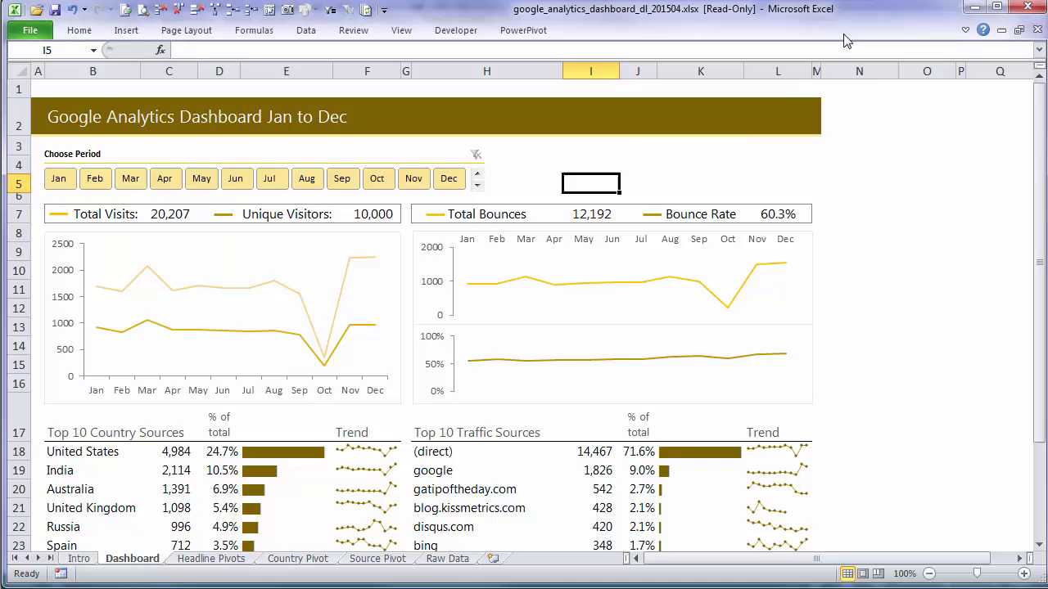
- Filter the dashboard to January through May with the month slicer
click(354, 30)
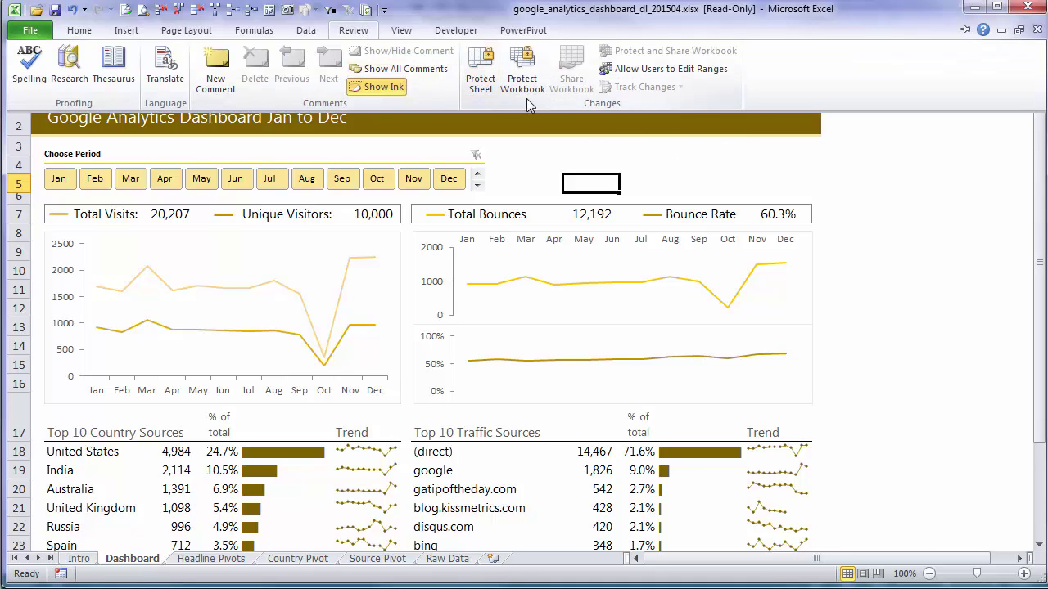
click(556, 183)
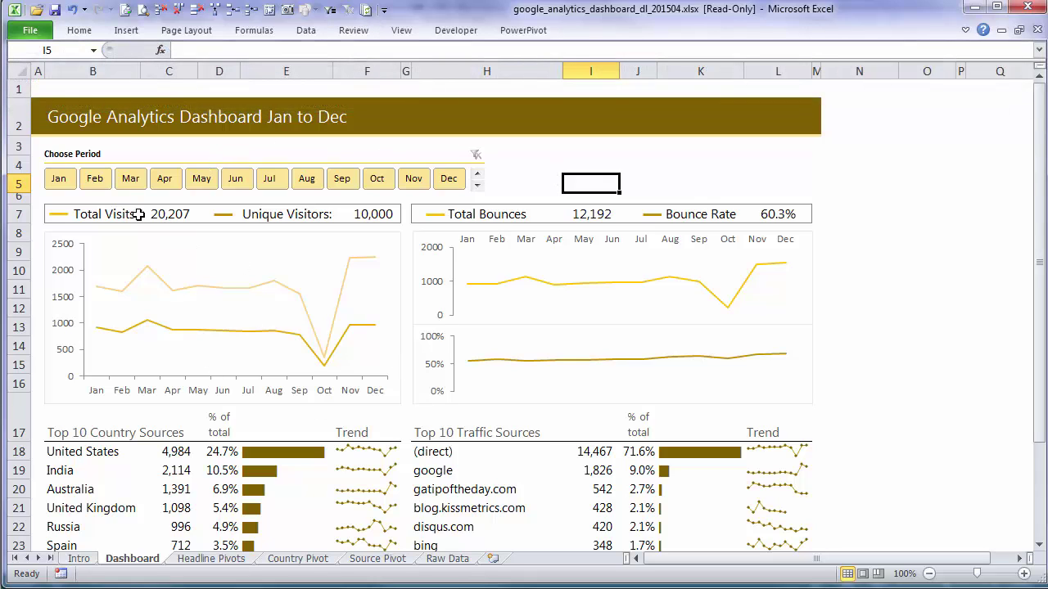
drag(56, 185, 187, 186)
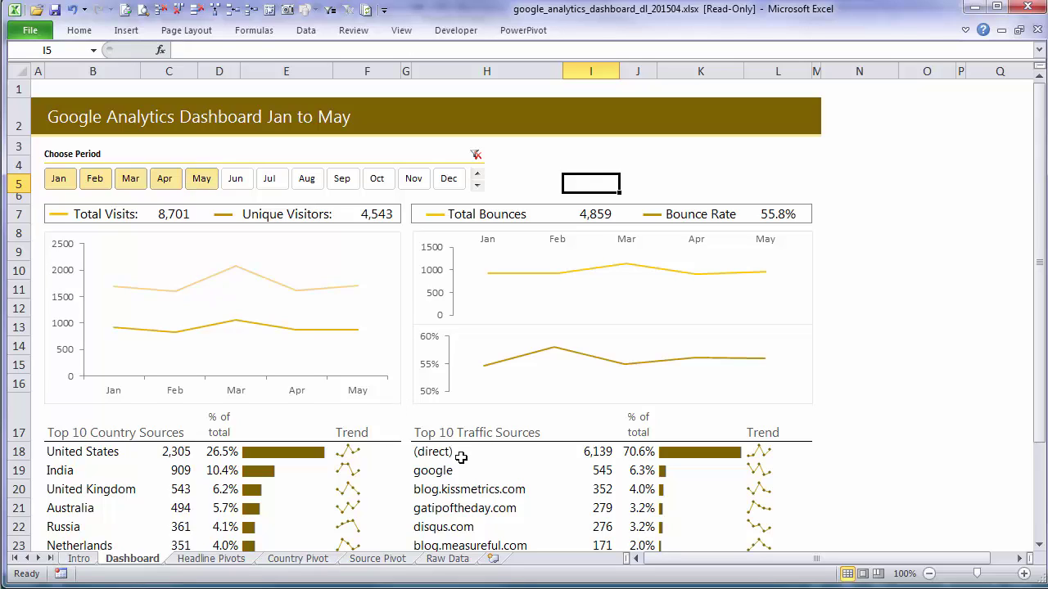
- Select H18:H21 and the bounce charts, then clear the month filter to show all months
drag(465, 456, 479, 499)
click(425, 348)
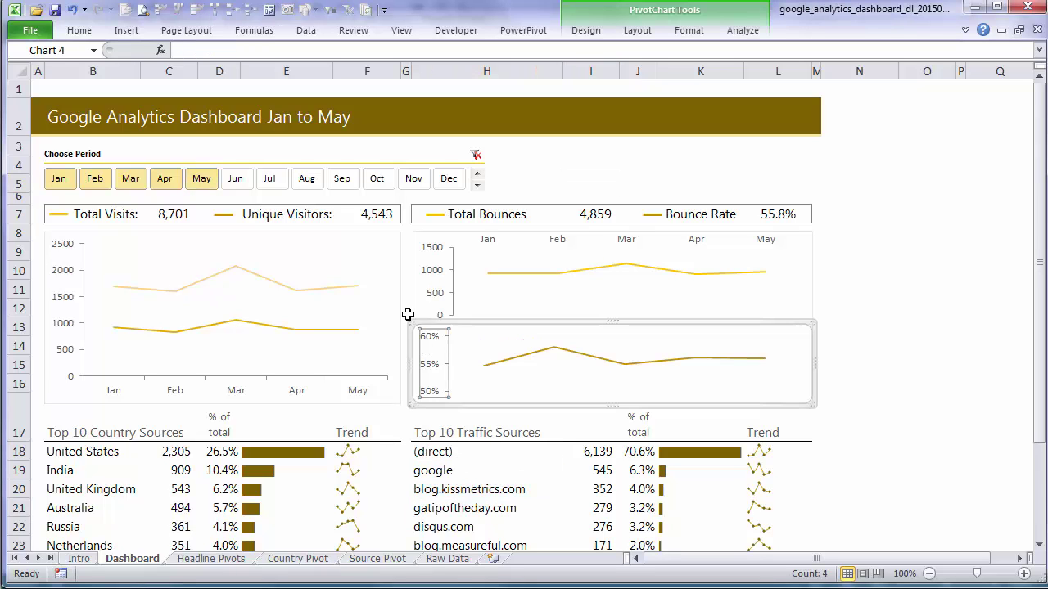
click(411, 301)
click(543, 185)
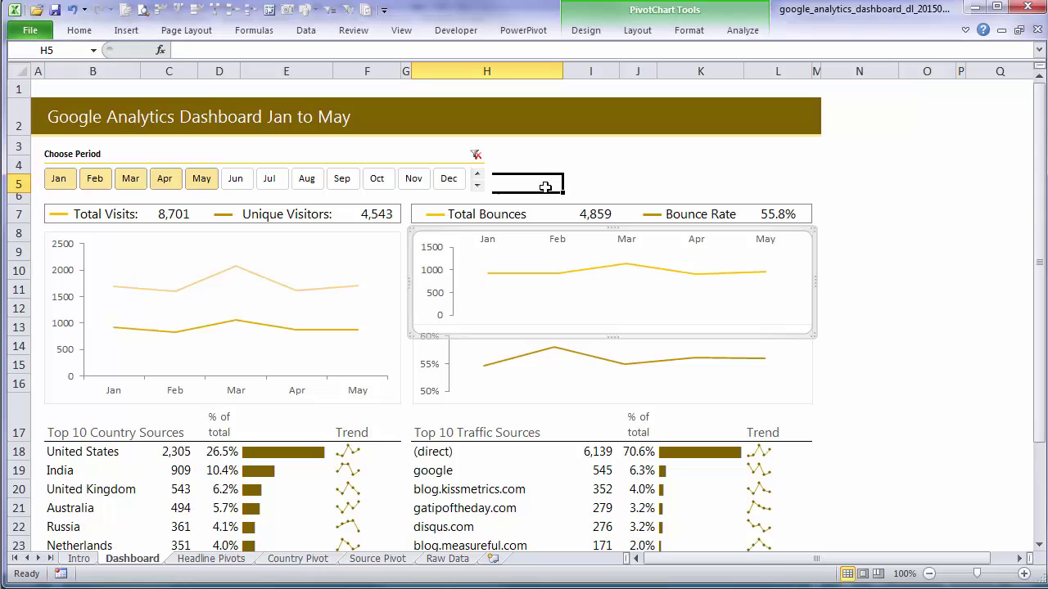
click(479, 156)
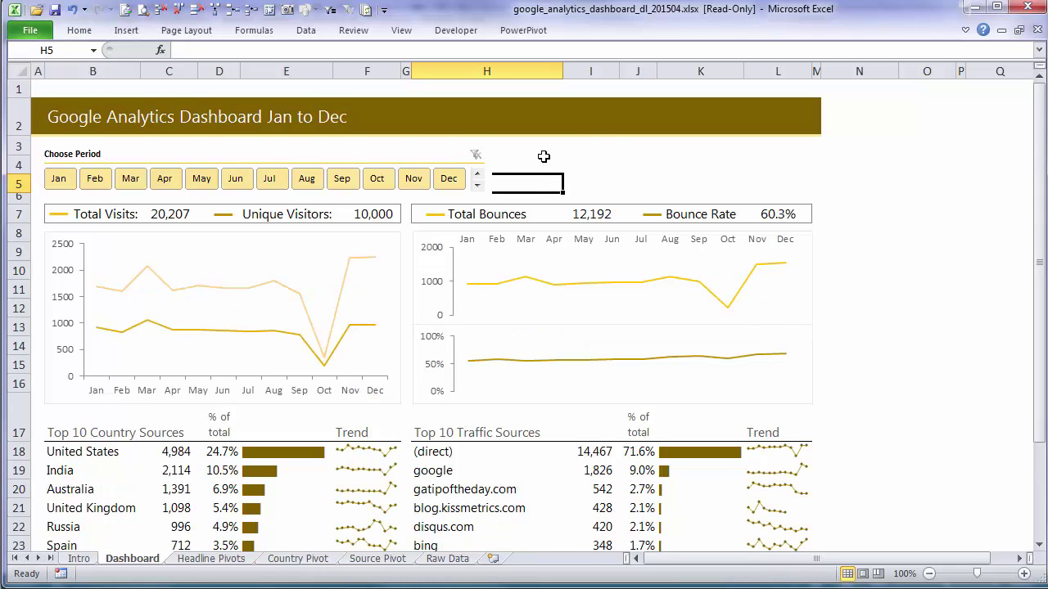
click(557, 148)
click(590, 146)
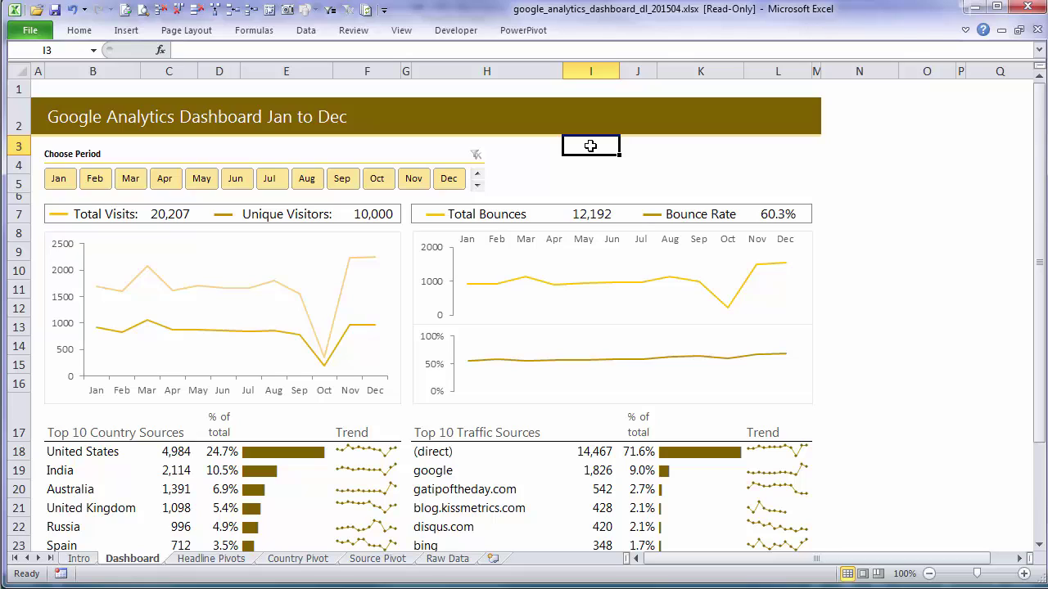
- Try moving the Total Bounces chart up, undo the move, and select cells J4:K5
click(437, 234)
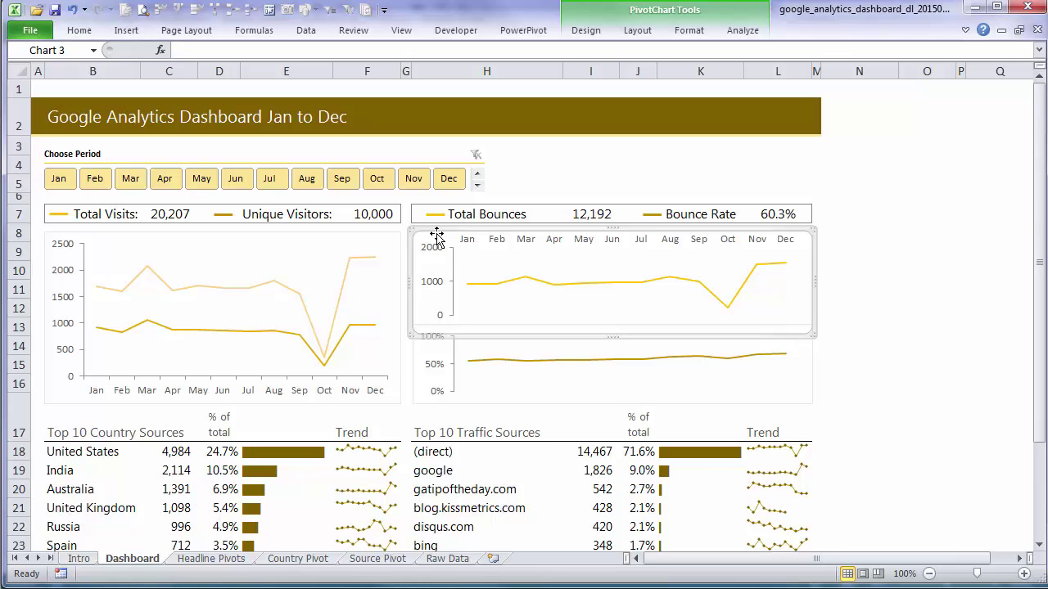
drag(437, 238, 446, 209)
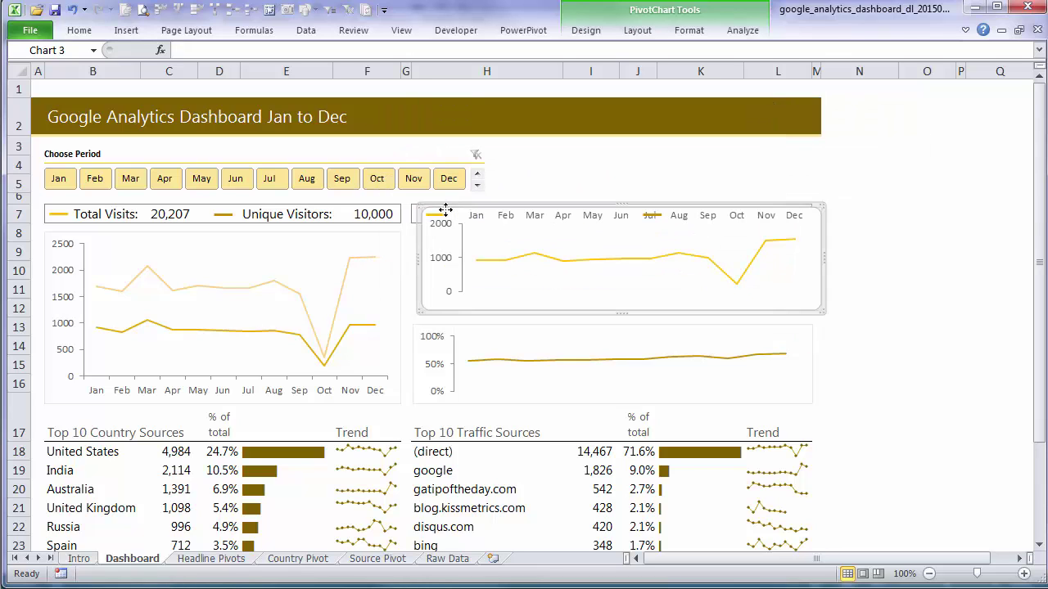
key(ctrl+z)
click(409, 161)
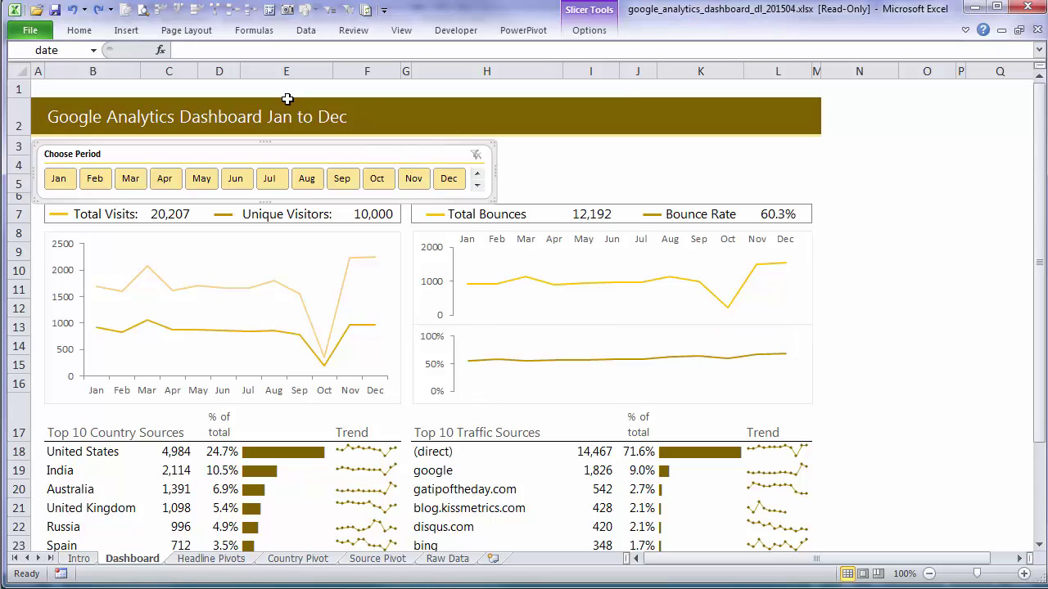
click(544, 168)
drag(626, 155, 712, 181)
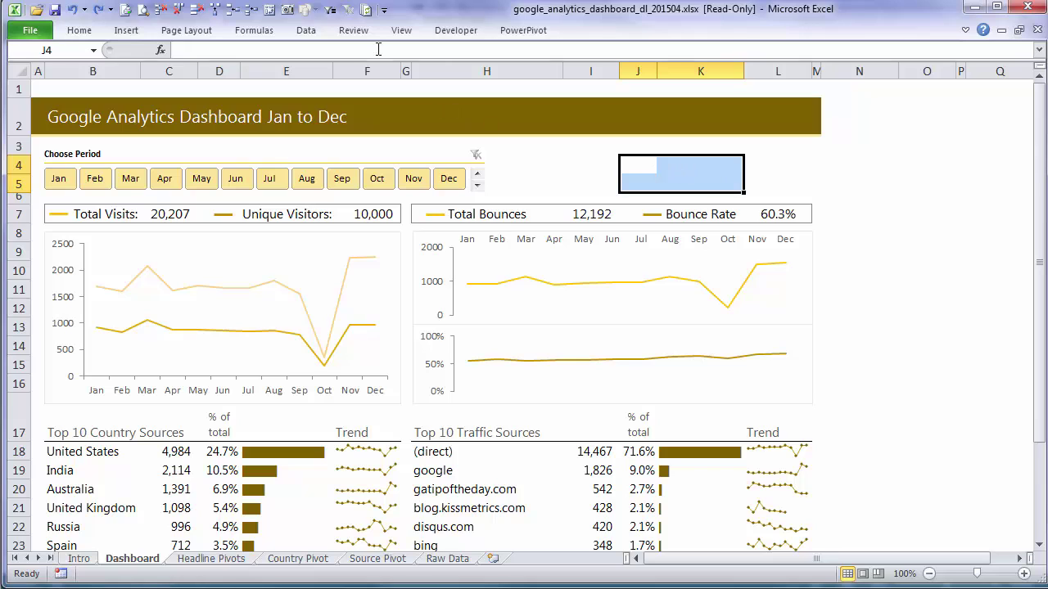
- Open the sheet protection settings and close them without applying protection
click(356, 34)
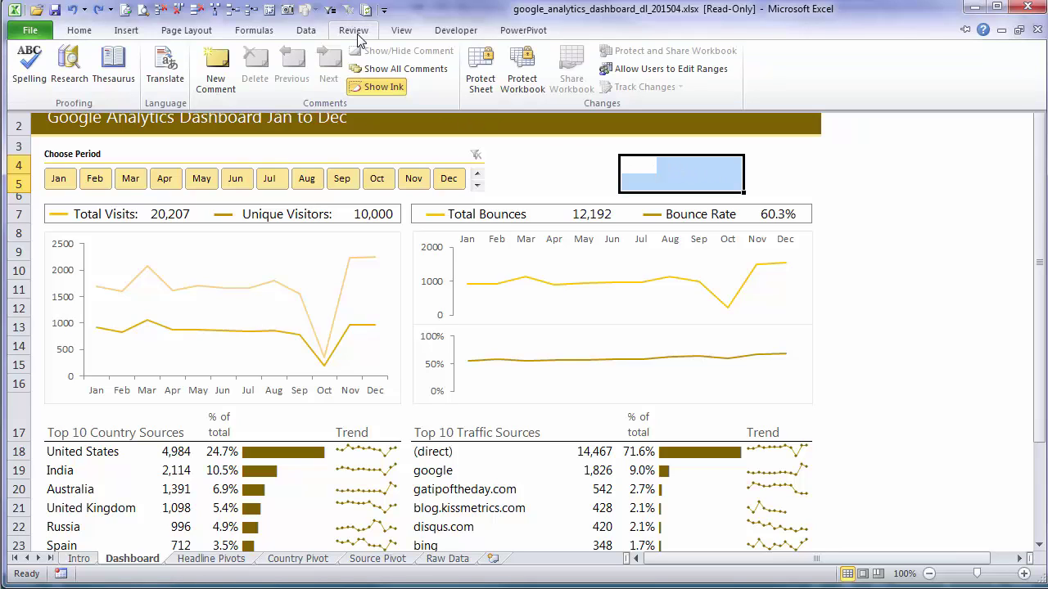
click(479, 82)
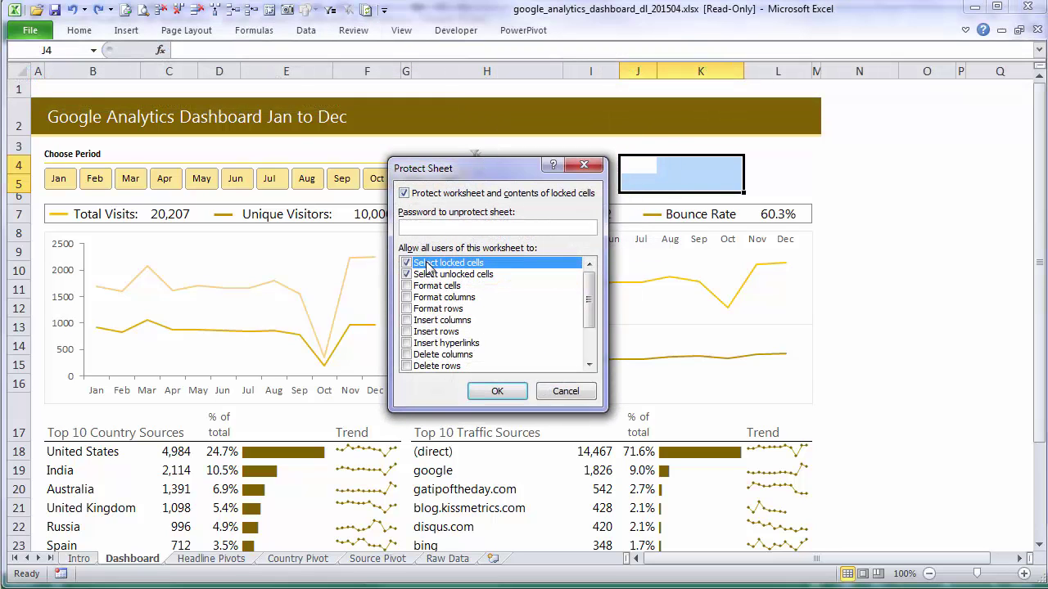
click(564, 393)
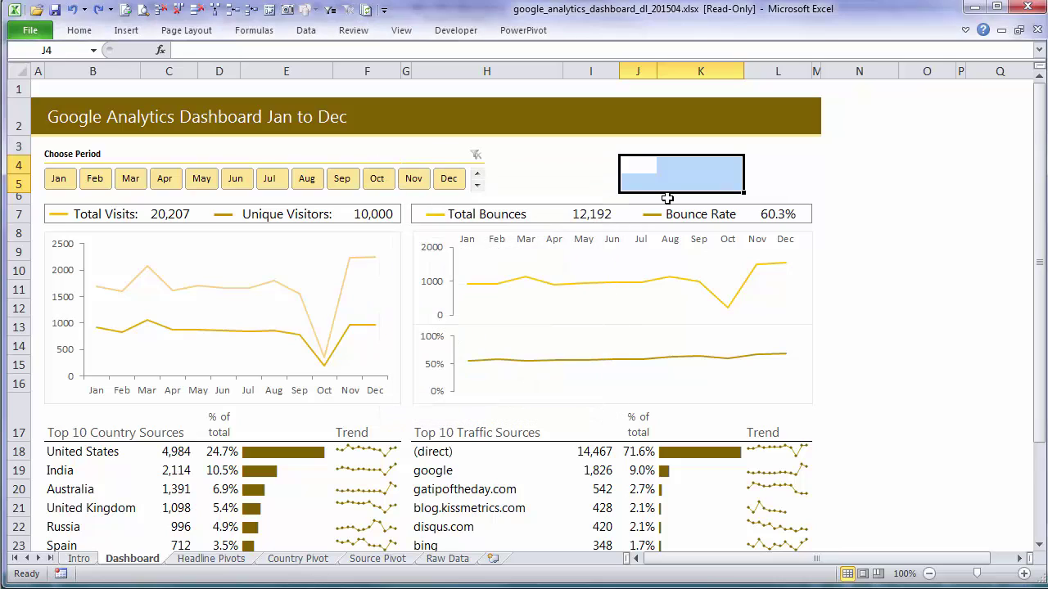
- Inspect cell I4's protection settings with Ctrl+1, closing without changes
click(638, 162)
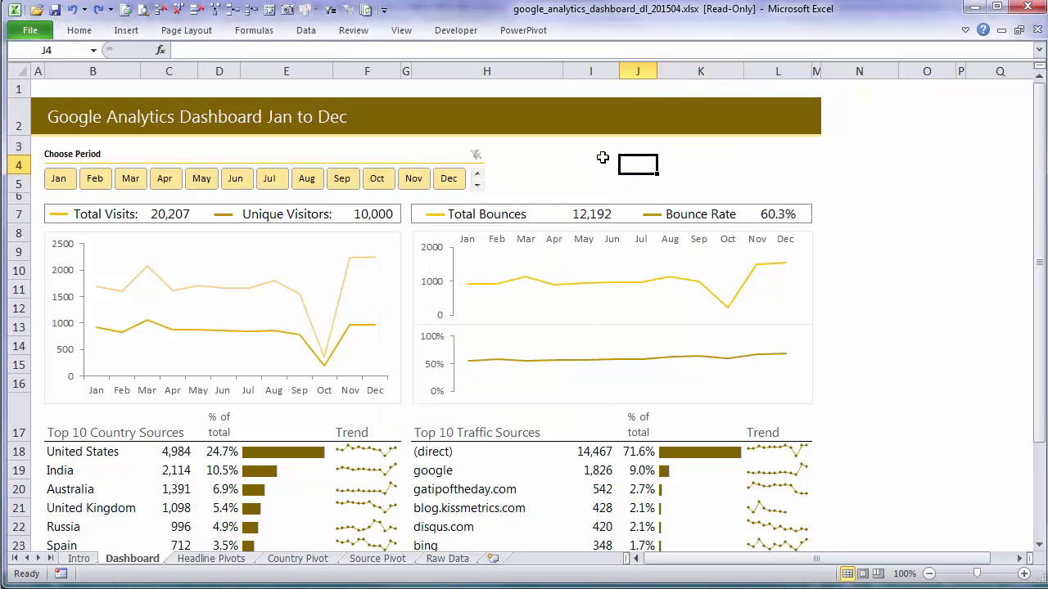
click(602, 158)
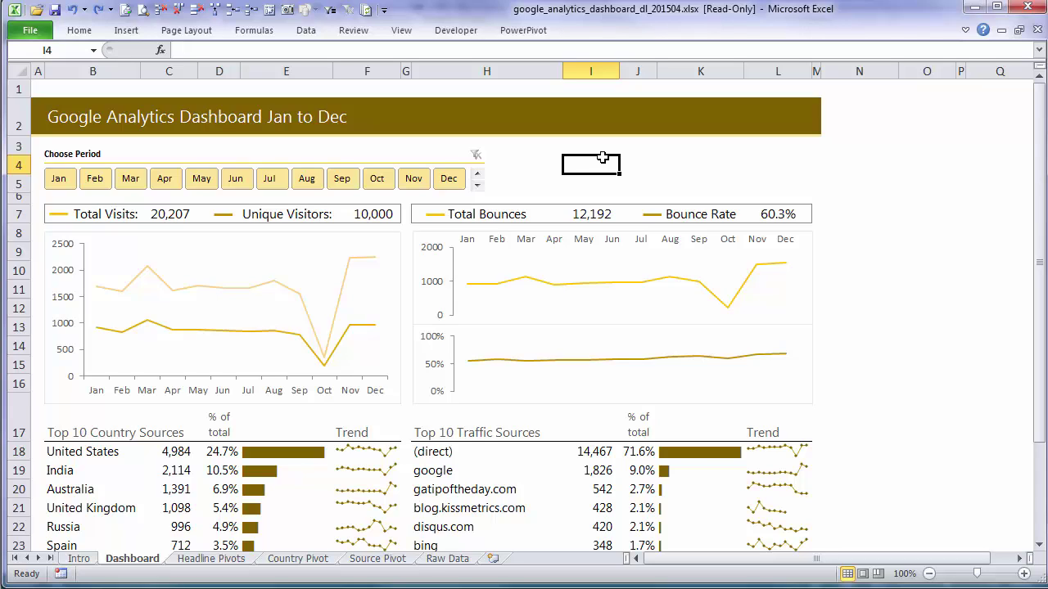
key(ctrl+1)
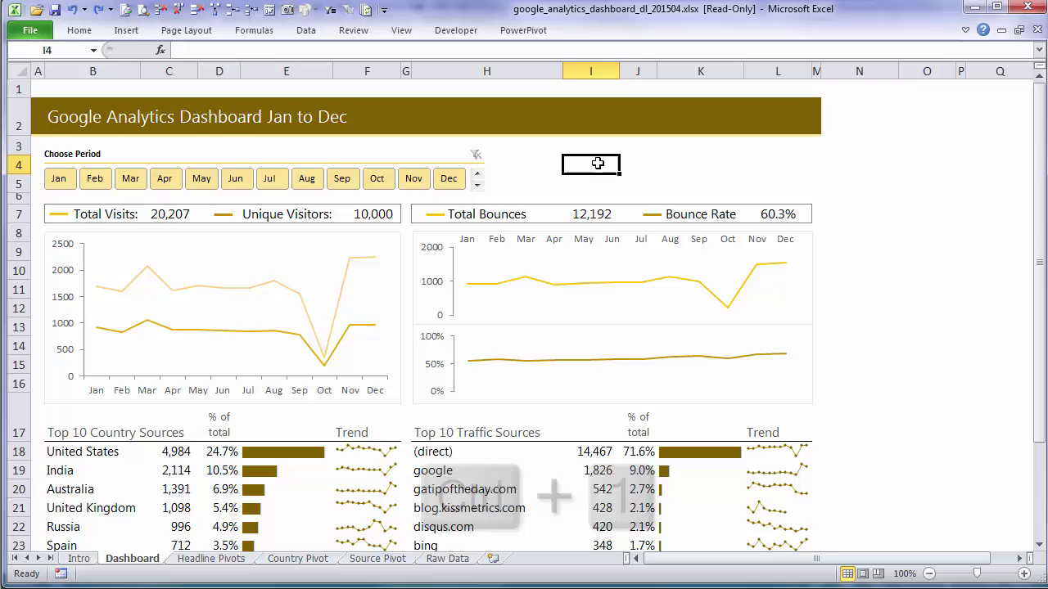
key(ctrl+1)
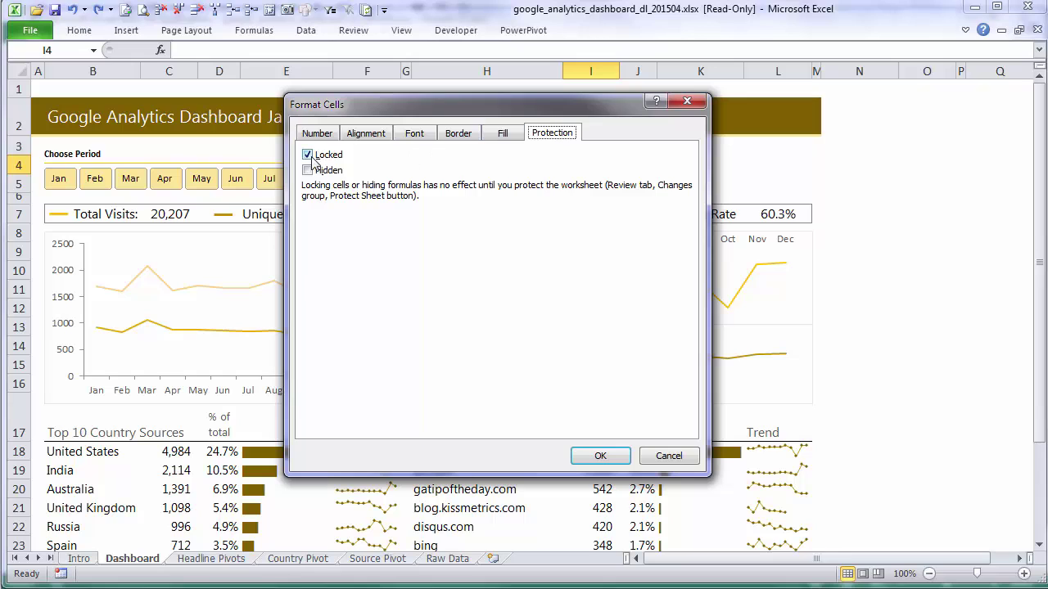
drag(401, 114, 224, 138)
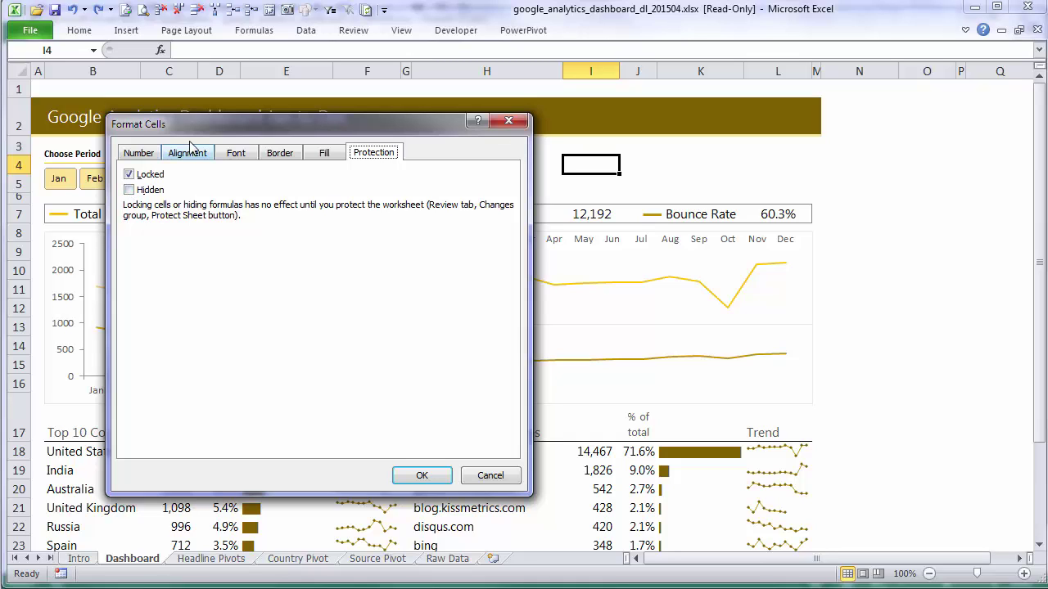
drag(204, 131, 180, 107)
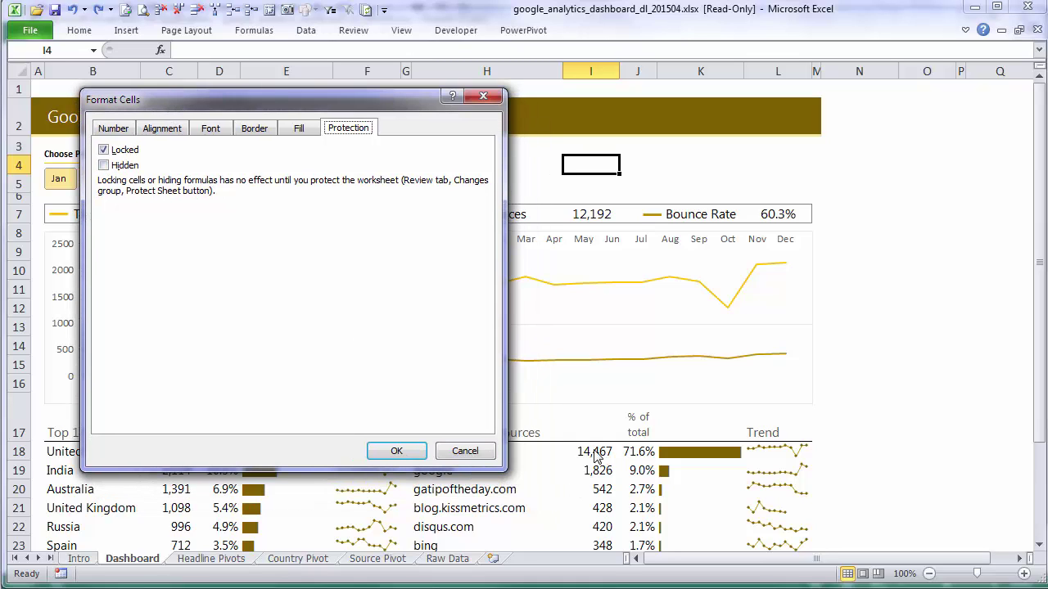
drag(308, 110, 264, 194)
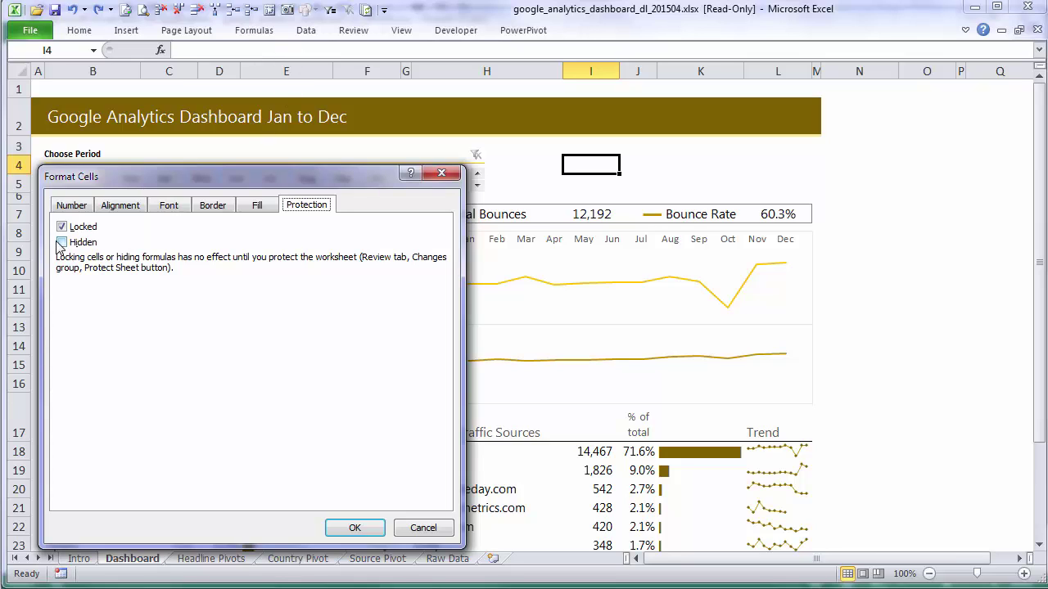
drag(120, 179, 164, 179)
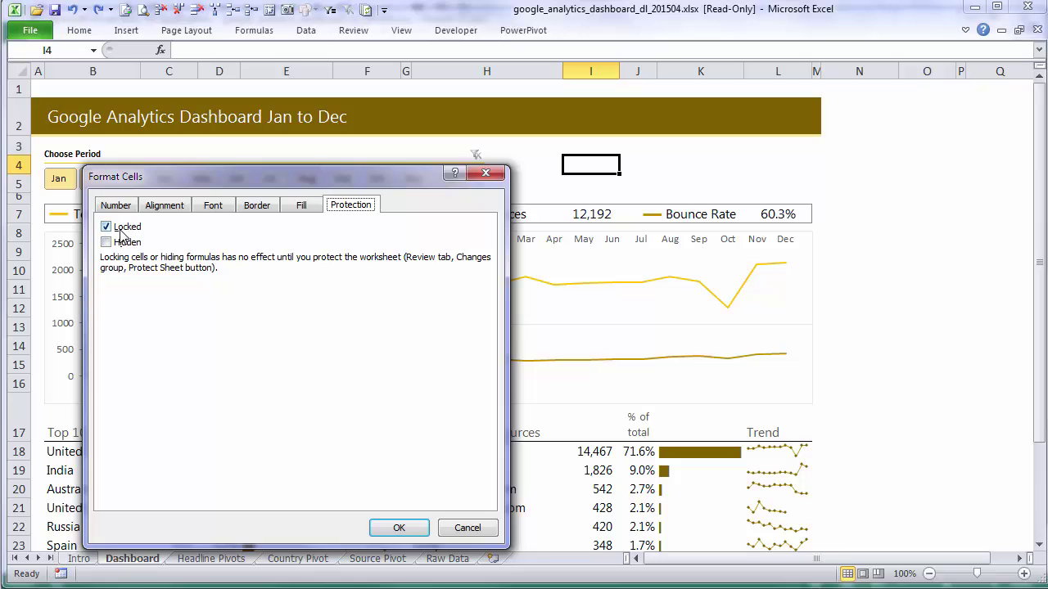
click(457, 530)
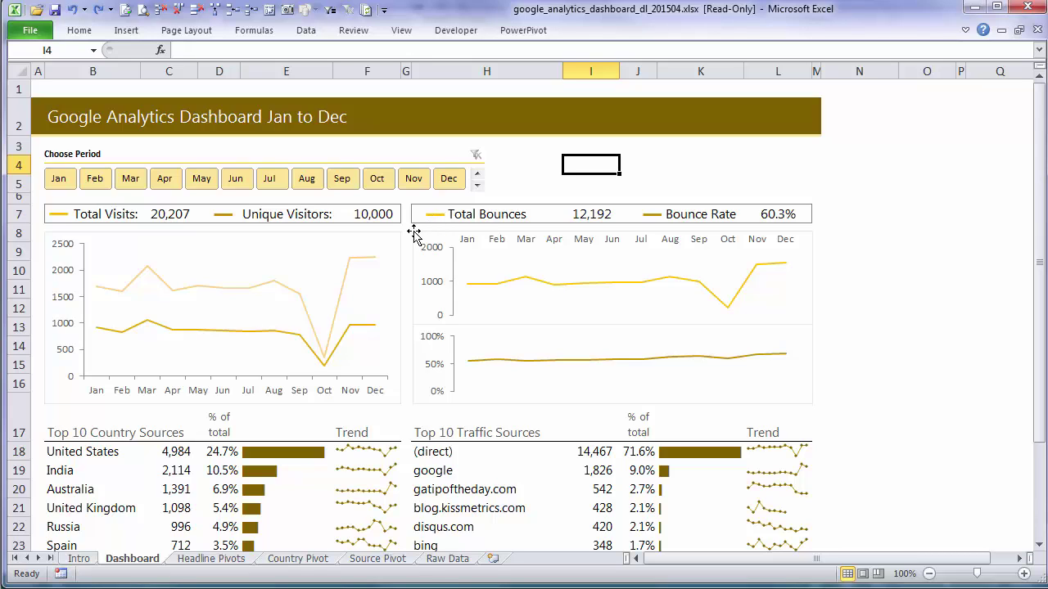
- Check the lock properties of the Total Bounces chart and the Choose Period slicer
right_click(414, 234)
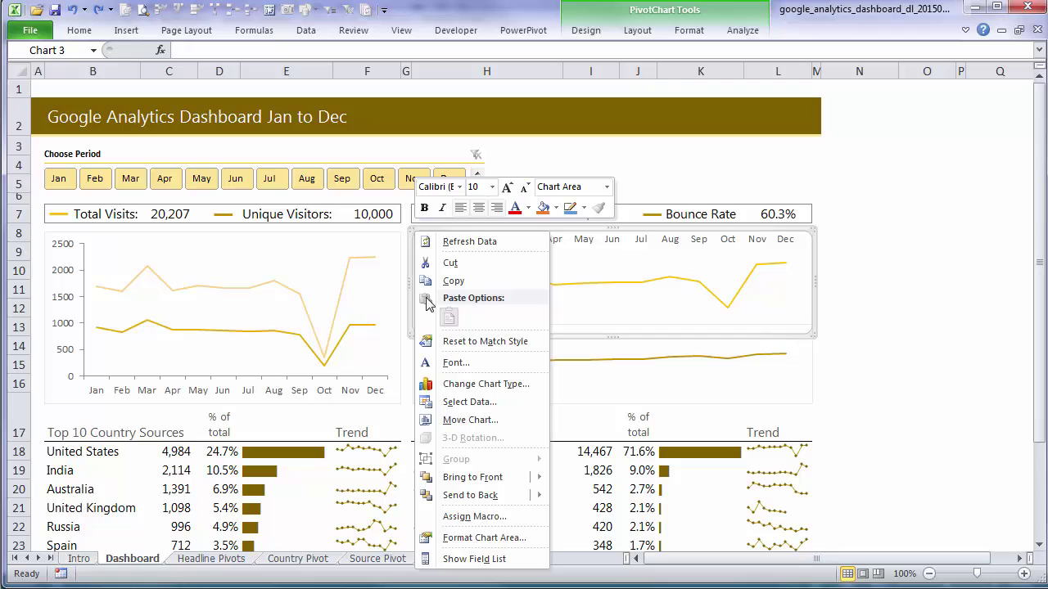
click(515, 539)
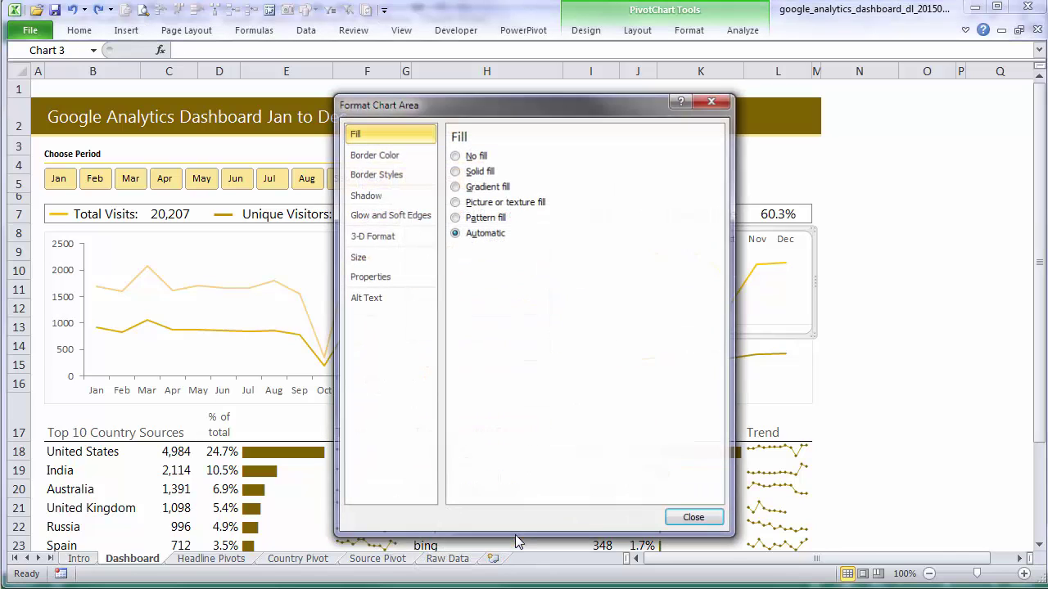
click(391, 284)
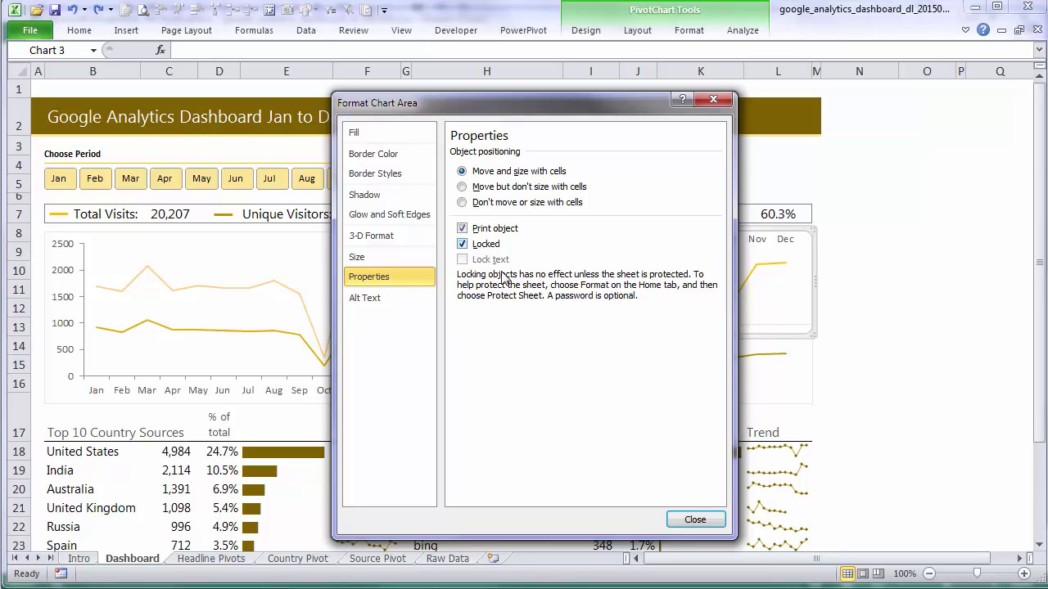
click(703, 519)
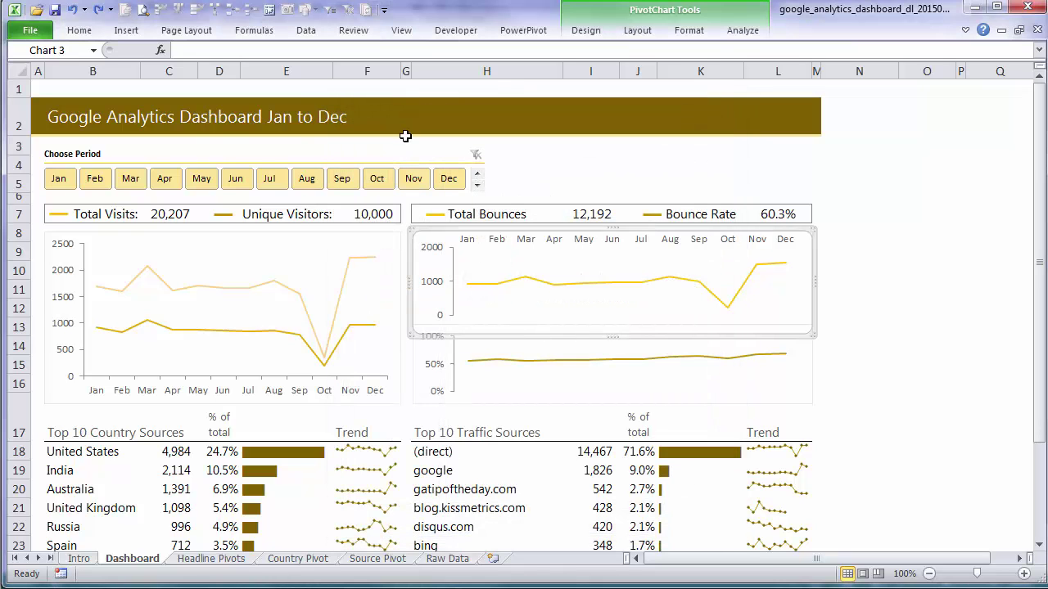
click(402, 154)
right_click(401, 153)
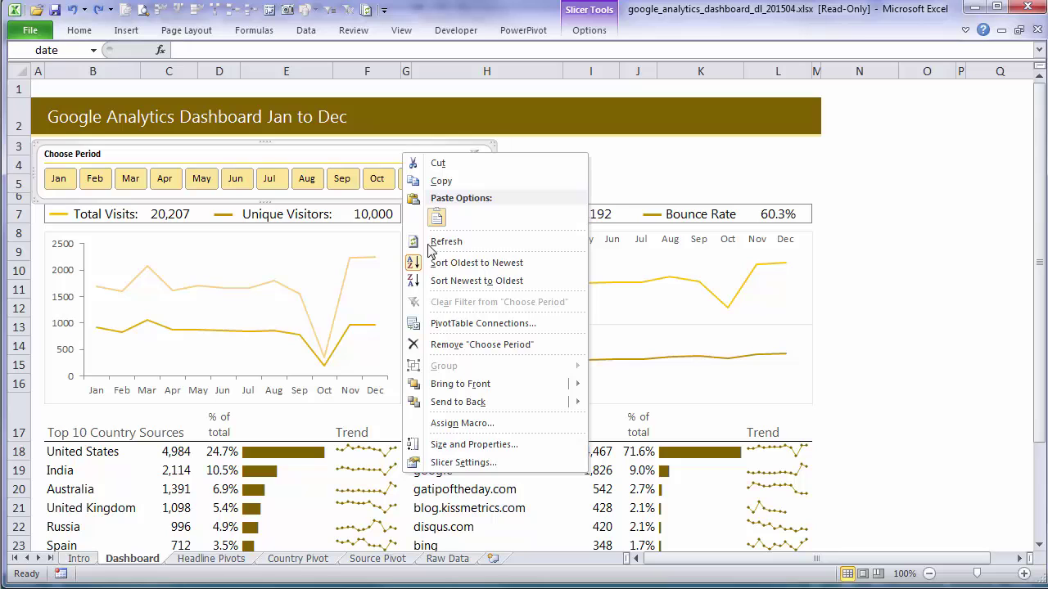
click(536, 446)
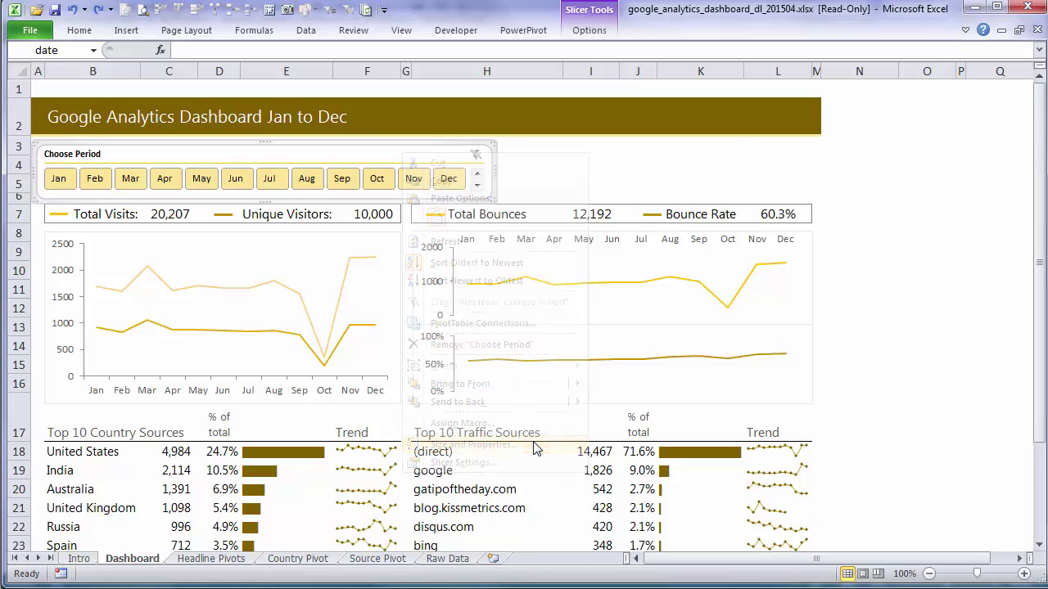
click(411, 207)
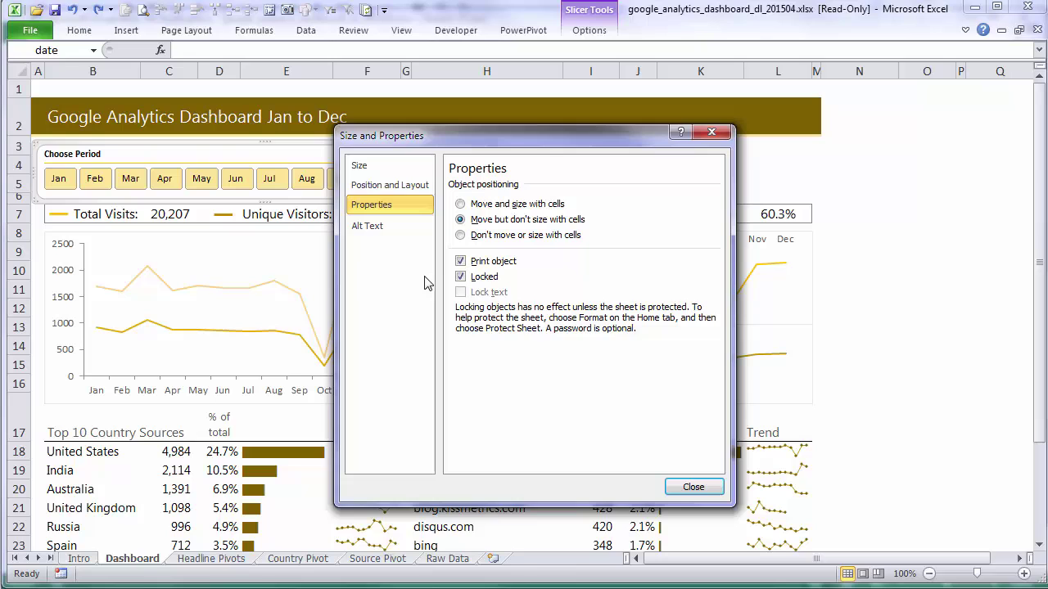
click(690, 490)
click(891, 325)
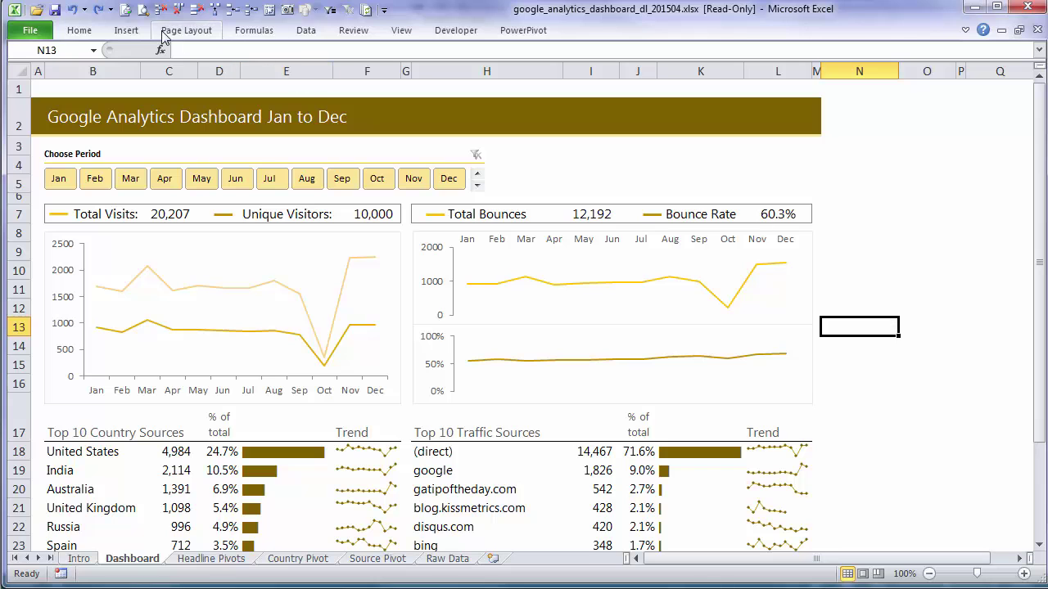
- Draw a test rectangle near J3:K6, check its lock properties, then delete it
click(126, 31)
click(193, 64)
click(227, 123)
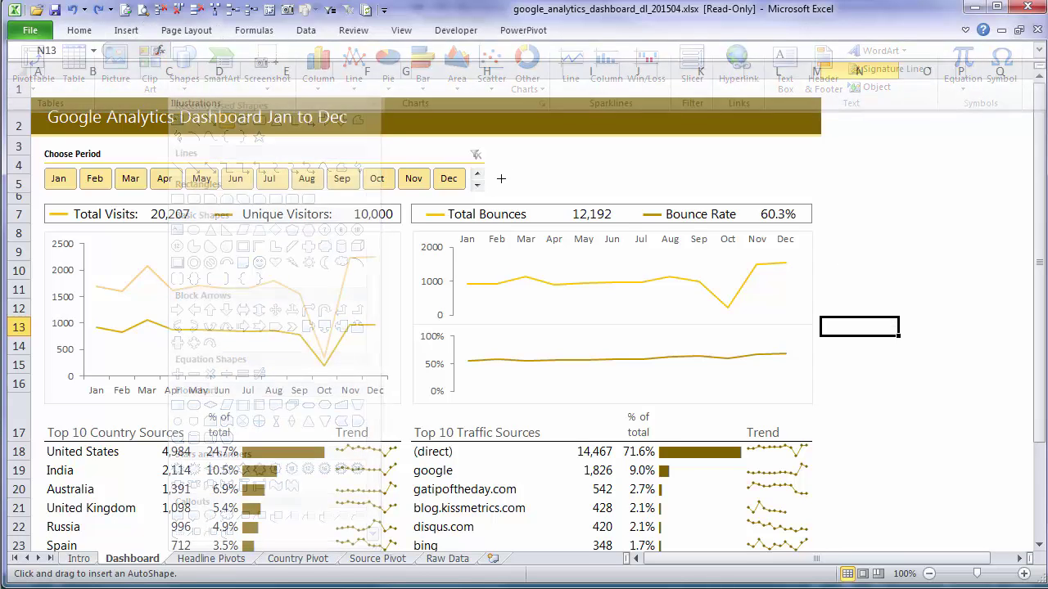
mouse_move(523, 156)
mouse_down()
mouse_move(608, 178)
mouse_move(637, 214)
mouse_up()
right_click(617, 197)
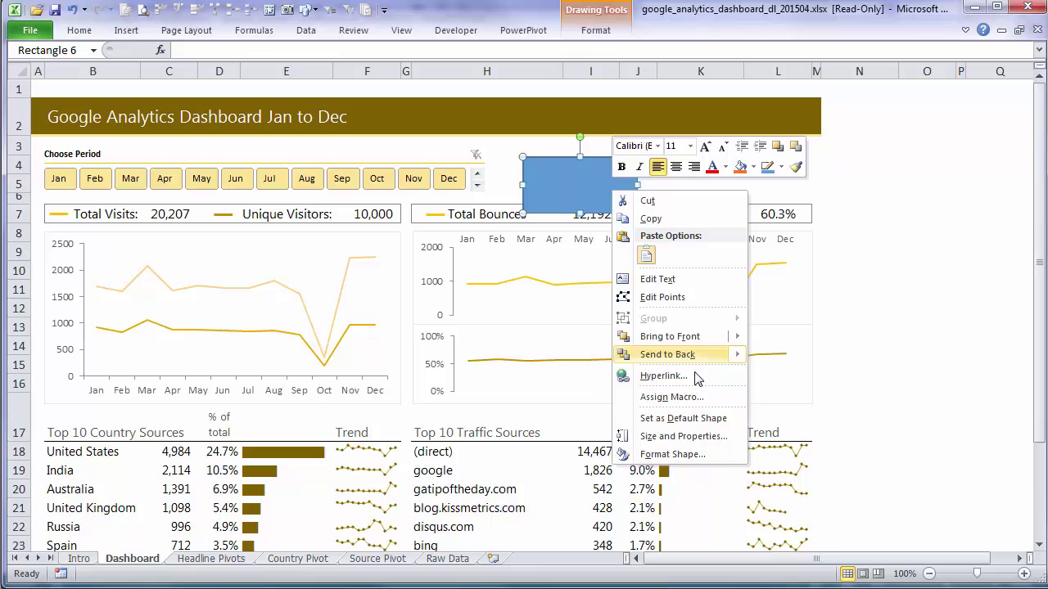
click(725, 437)
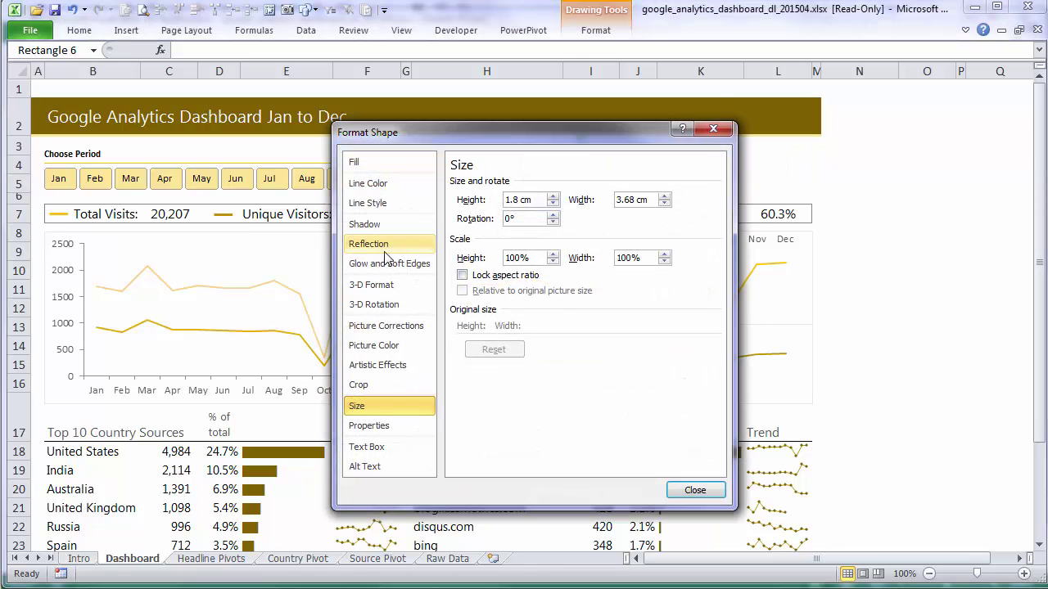
click(385, 425)
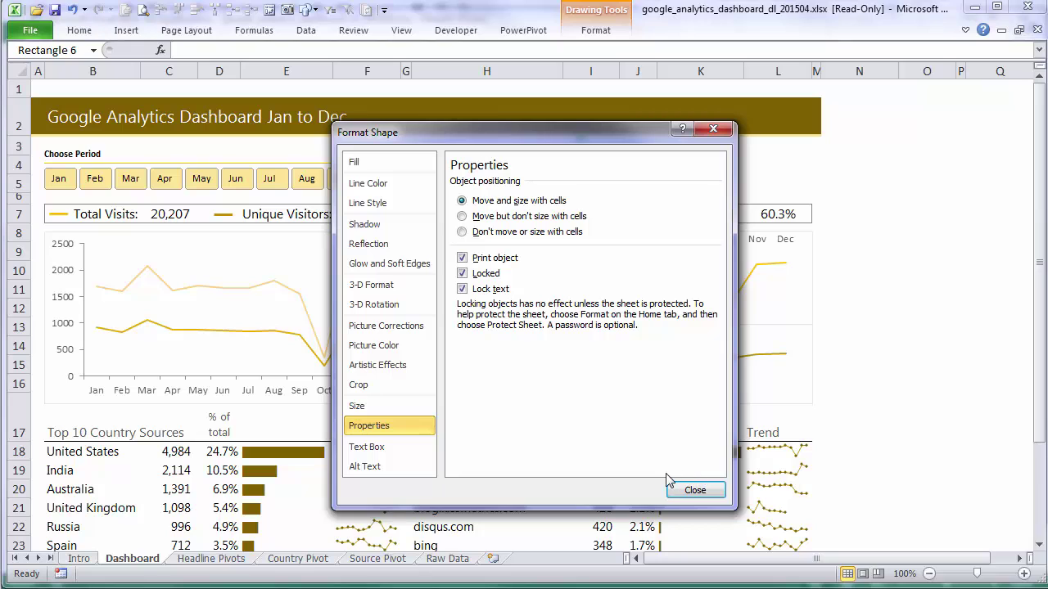
click(684, 492)
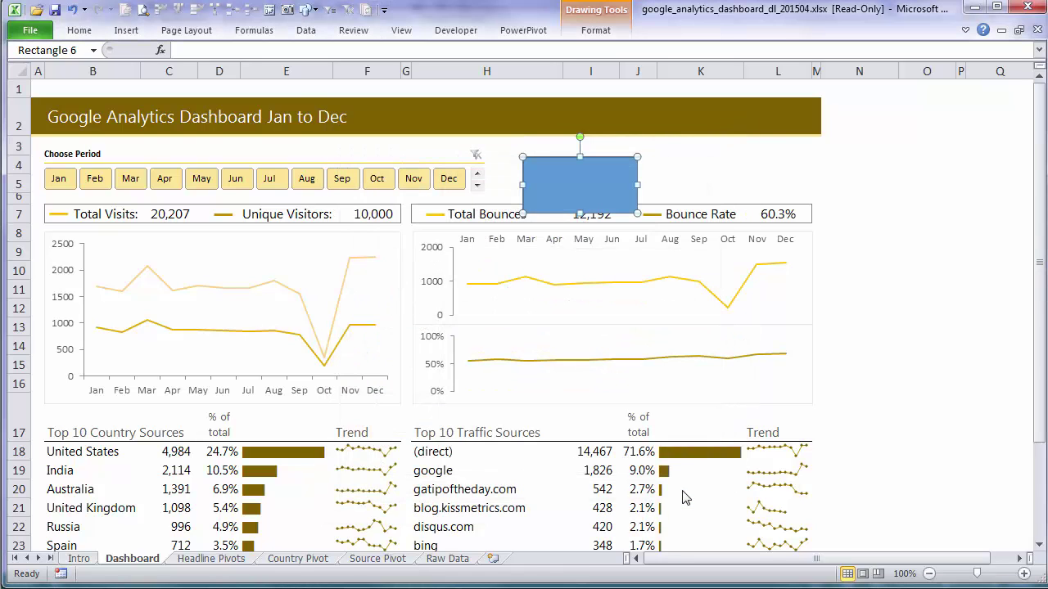
key(Delete)
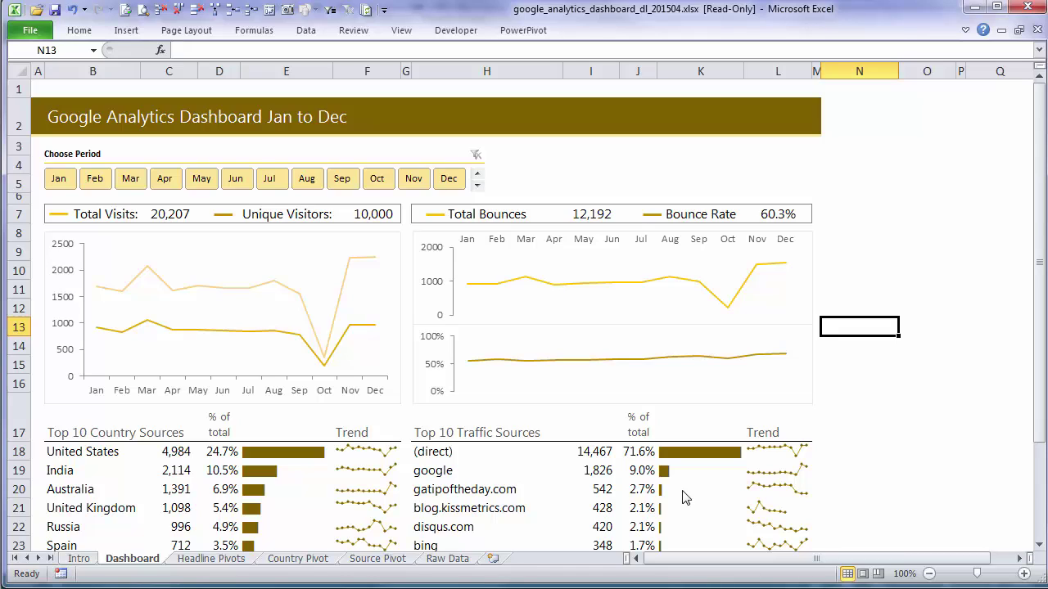
- In Protect Sheet, uncheck Select locked cells
click(353, 31)
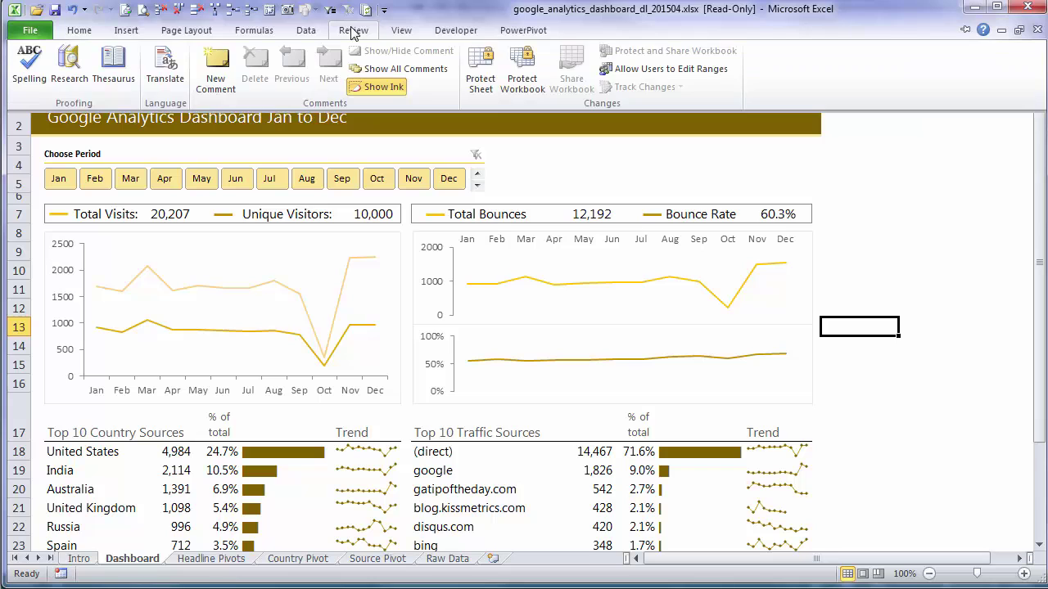
click(491, 88)
drag(293, 238, 369, 142)
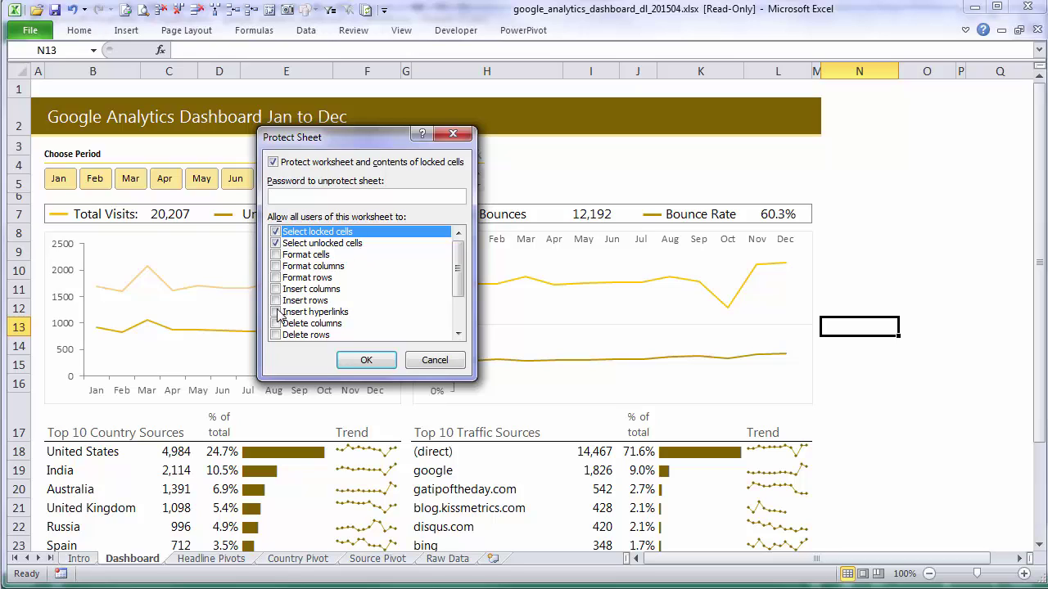
mouse_move(457, 279)
mouse_down()
mouse_move(456, 325)
mouse_move(458, 293)
mouse_up()
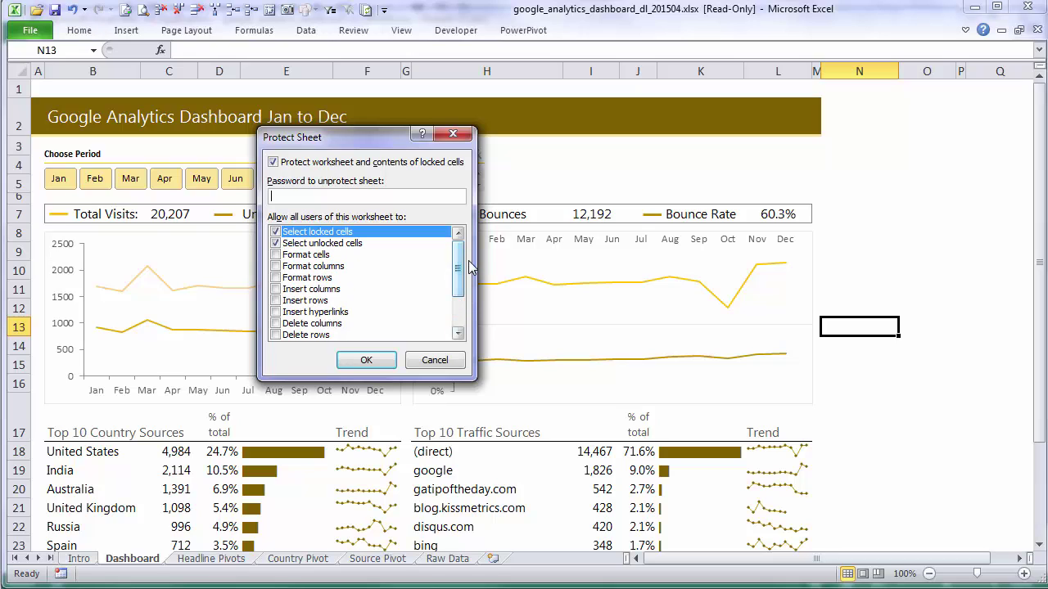
click(276, 233)
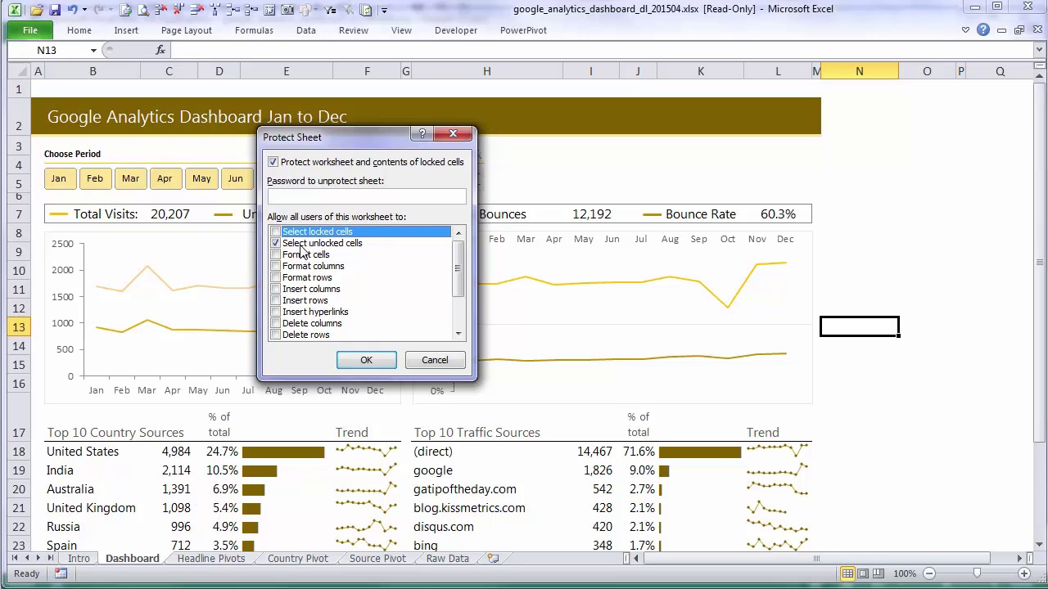
- Apply the sheet protection, then protect the workbook structure only, Windows unchecked, no password
click(433, 360)
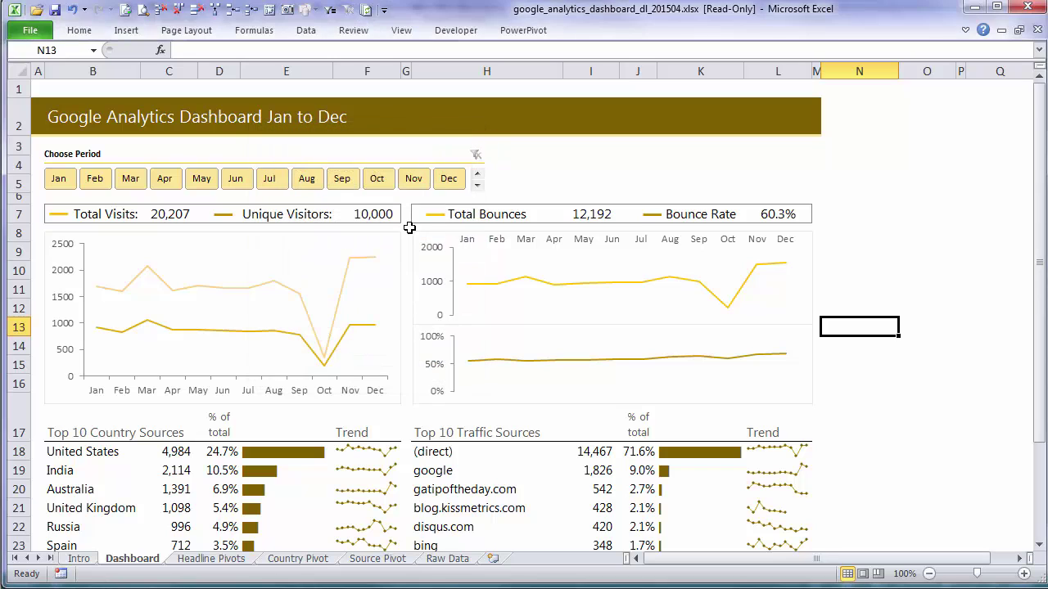
click(353, 30)
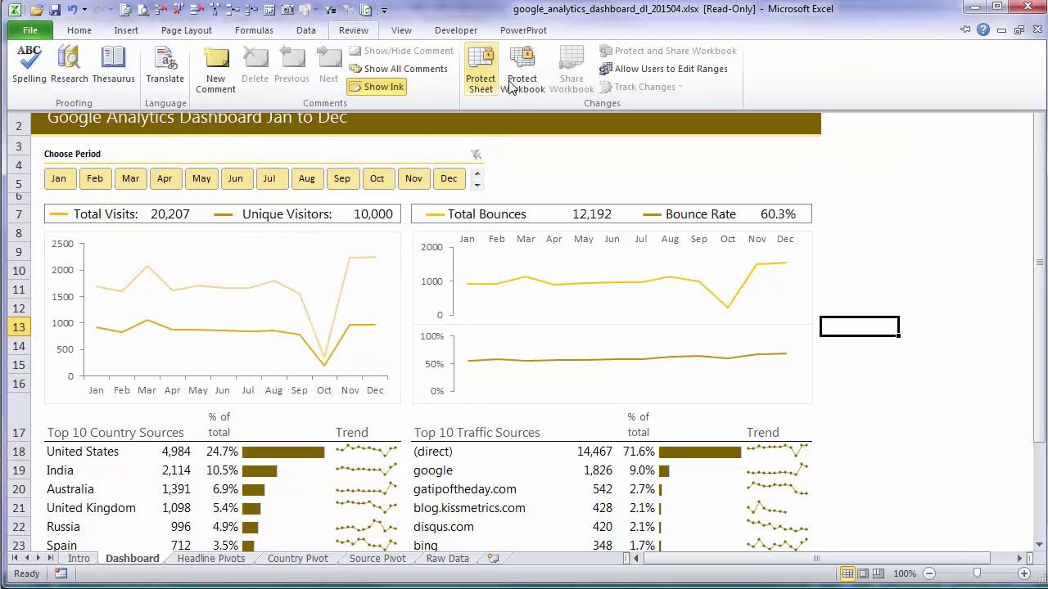
click(536, 86)
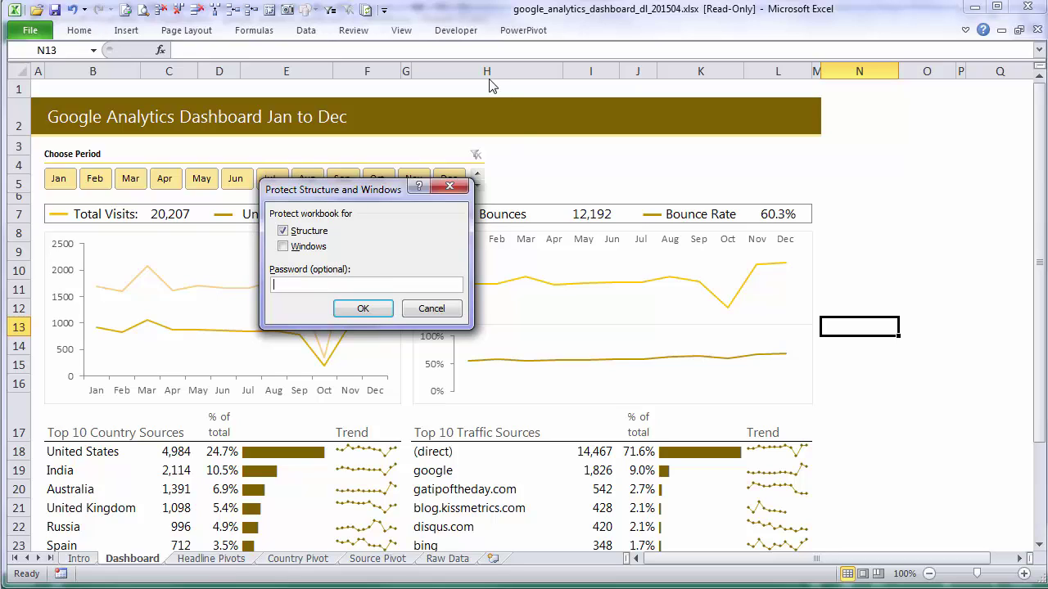
click(284, 247)
click(326, 286)
click(282, 247)
click(428, 313)
click(602, 166)
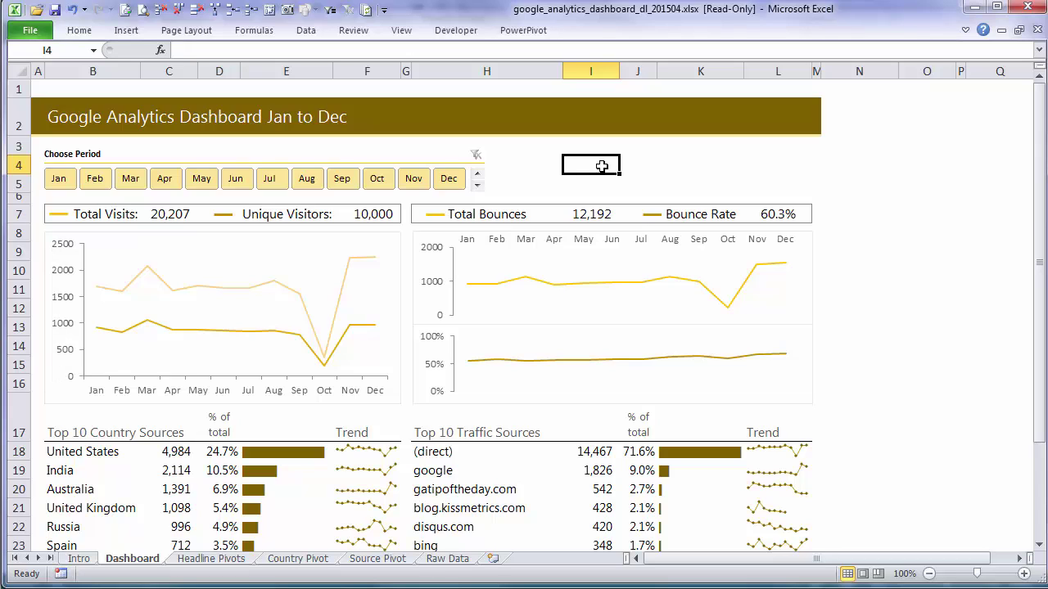
- Test selecting I4:K5, the bounce chart and H4, then filter the slicer to Jan through May
drag(602, 166, 672, 175)
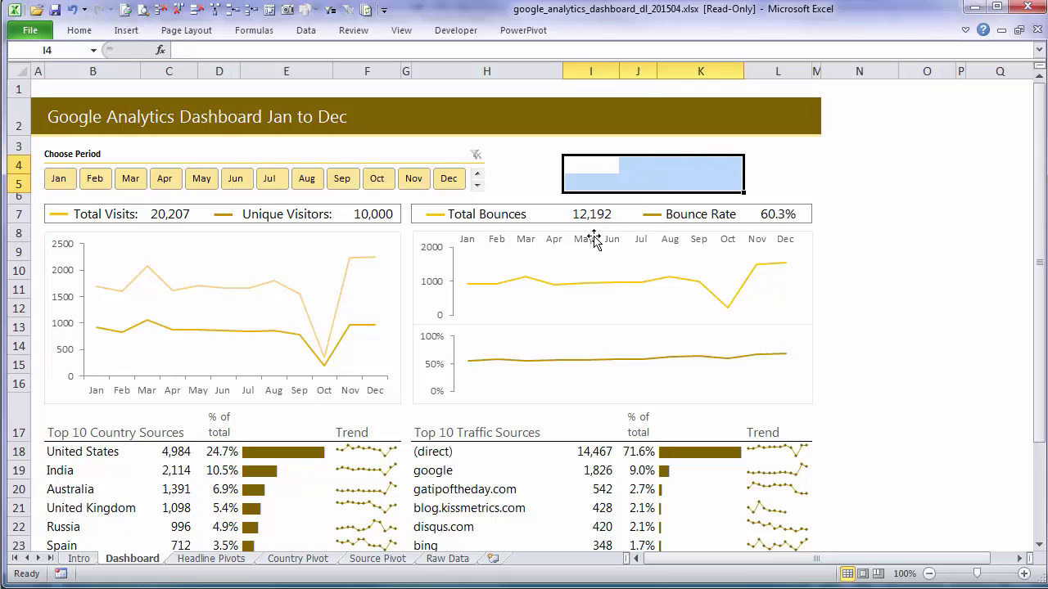
click(423, 232)
click(534, 172)
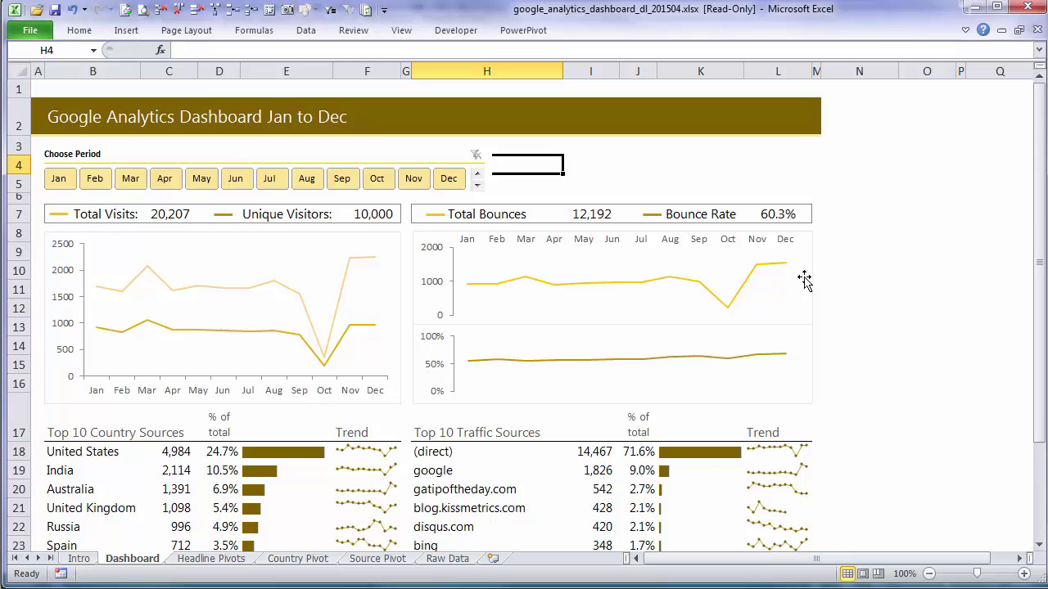
click(1039, 546)
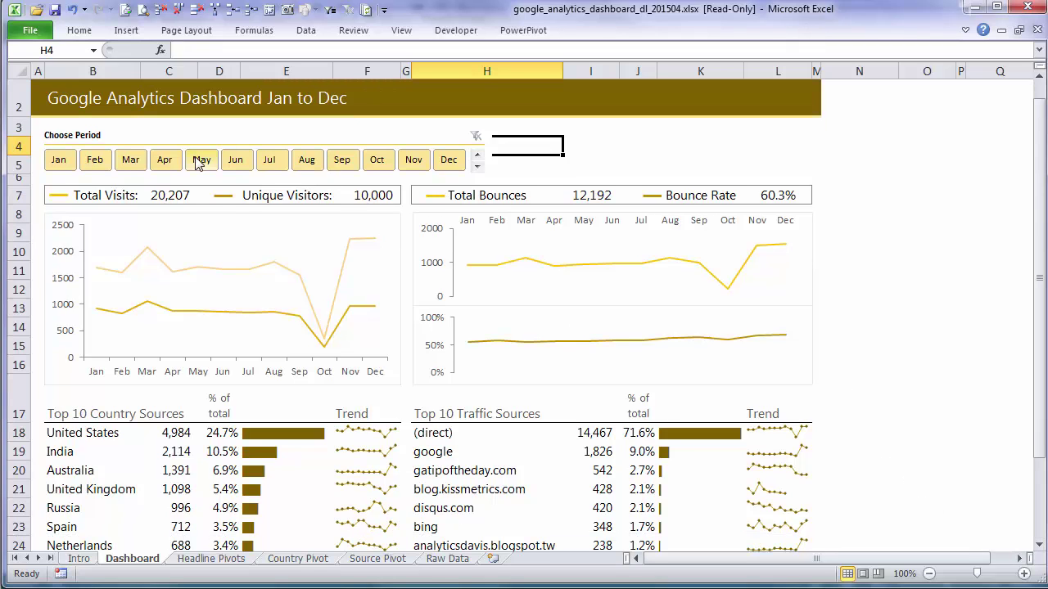
drag(66, 158, 201, 164)
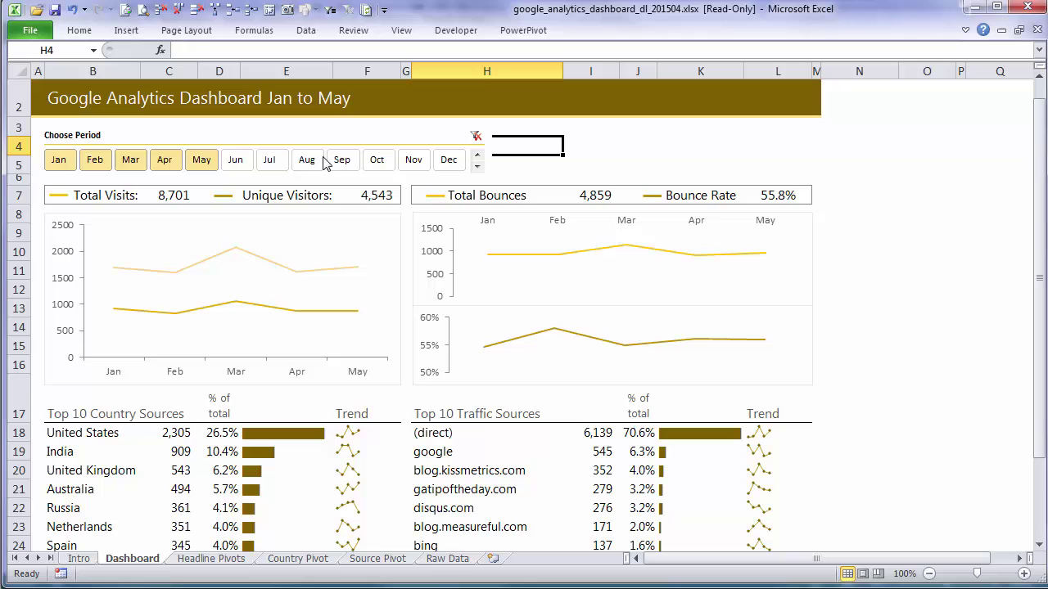
- Uncheck Locked, choose Don't move or size with cells, and check Disable resizing and moving
right_click(326, 128)
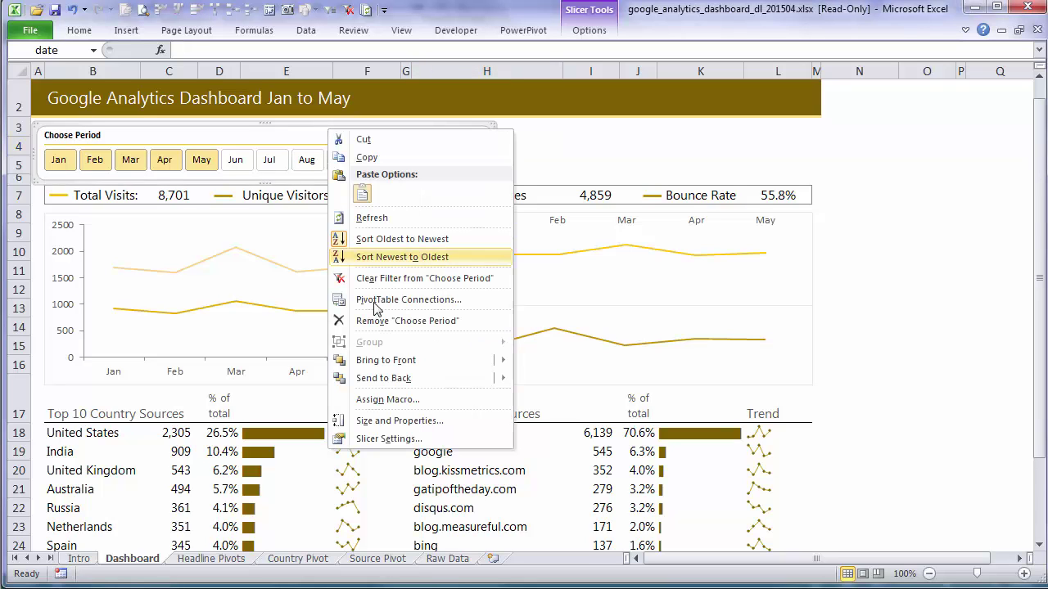
click(440, 427)
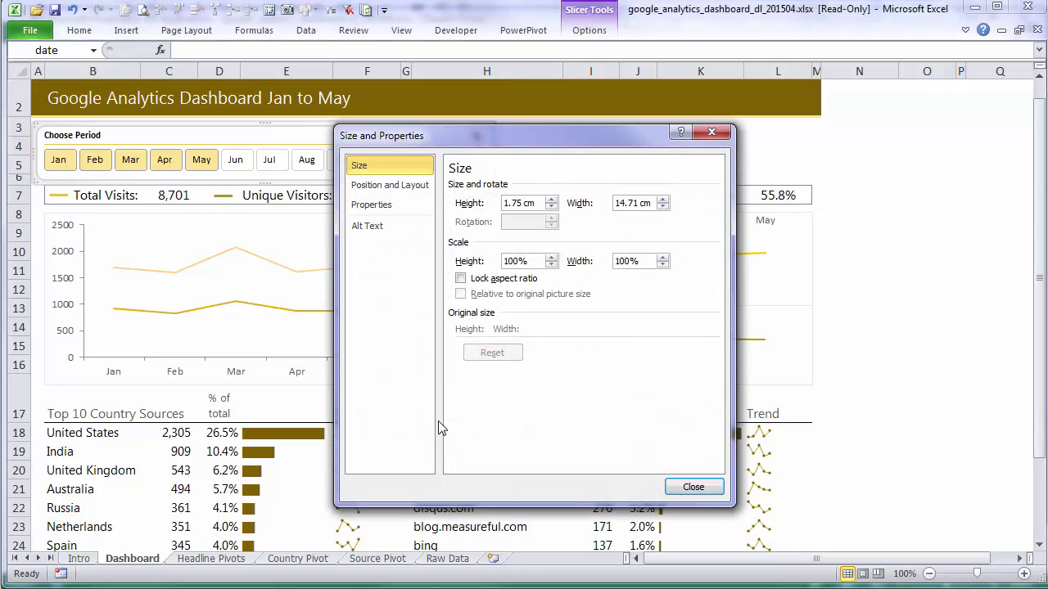
click(416, 192)
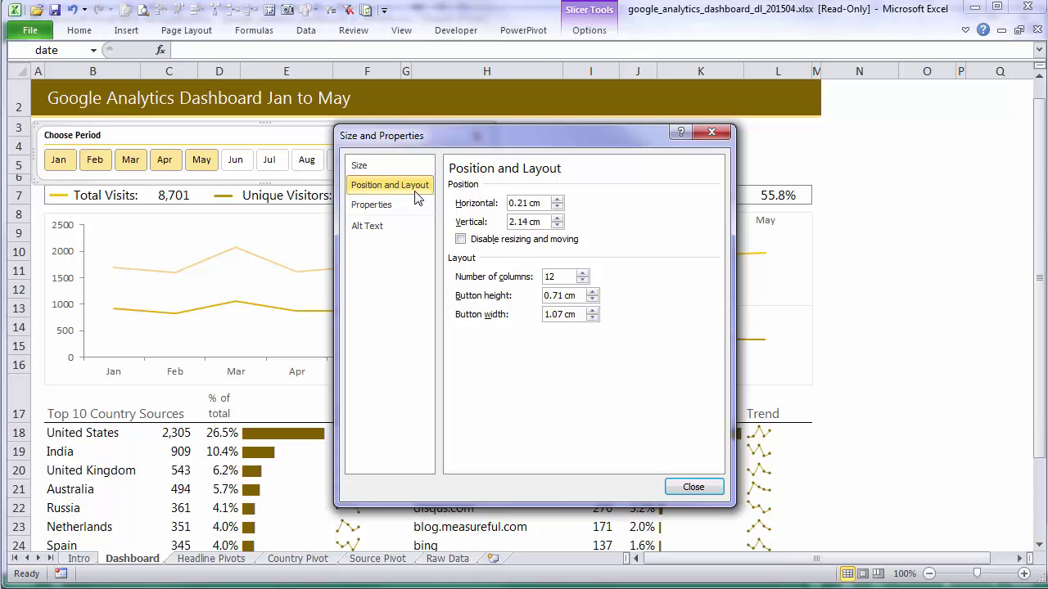
click(413, 204)
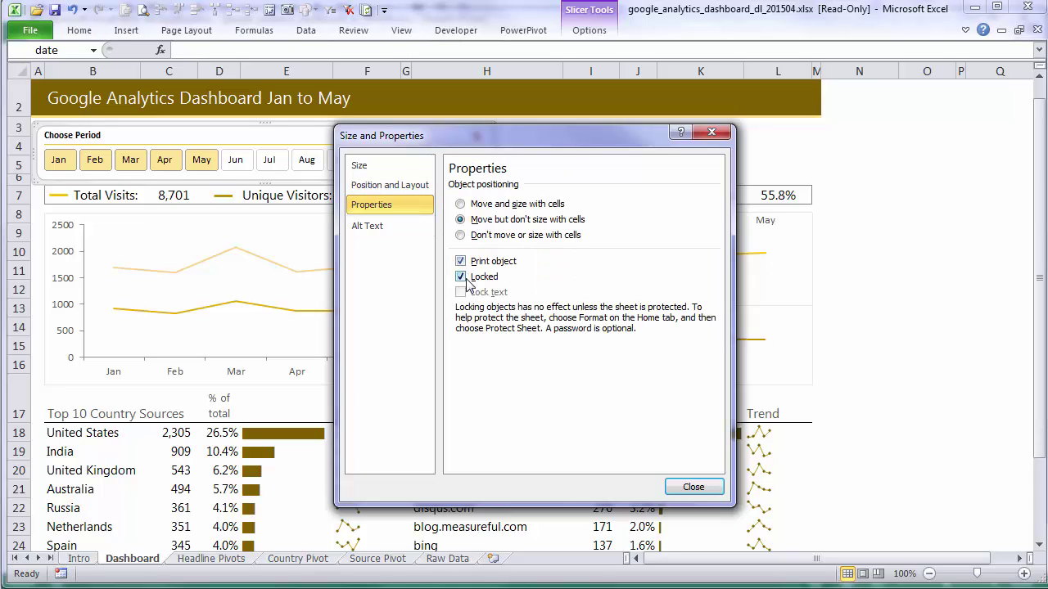
click(462, 277)
click(461, 235)
click(393, 185)
click(461, 242)
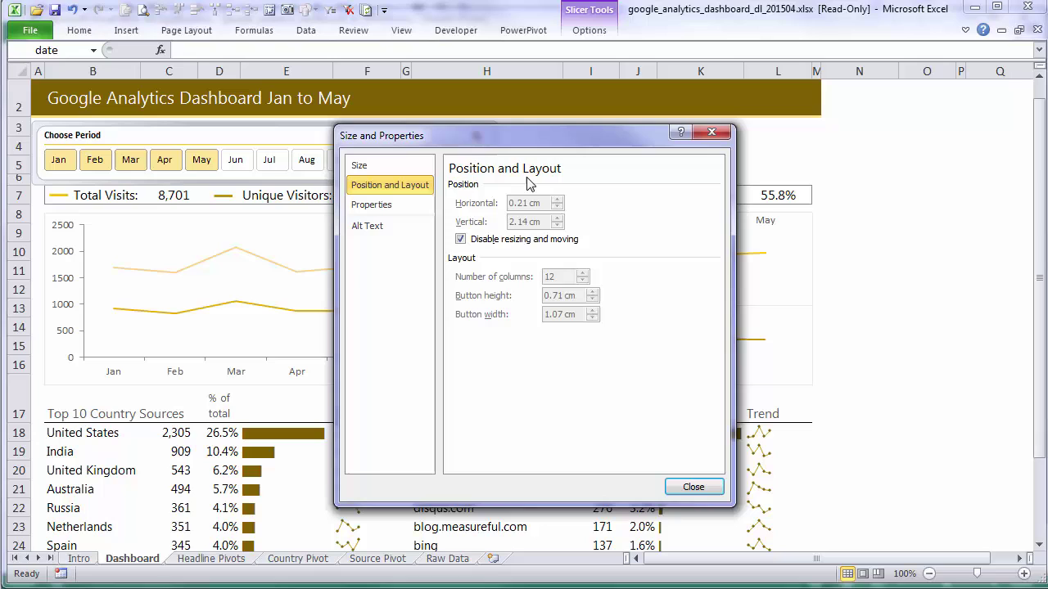
click(688, 487)
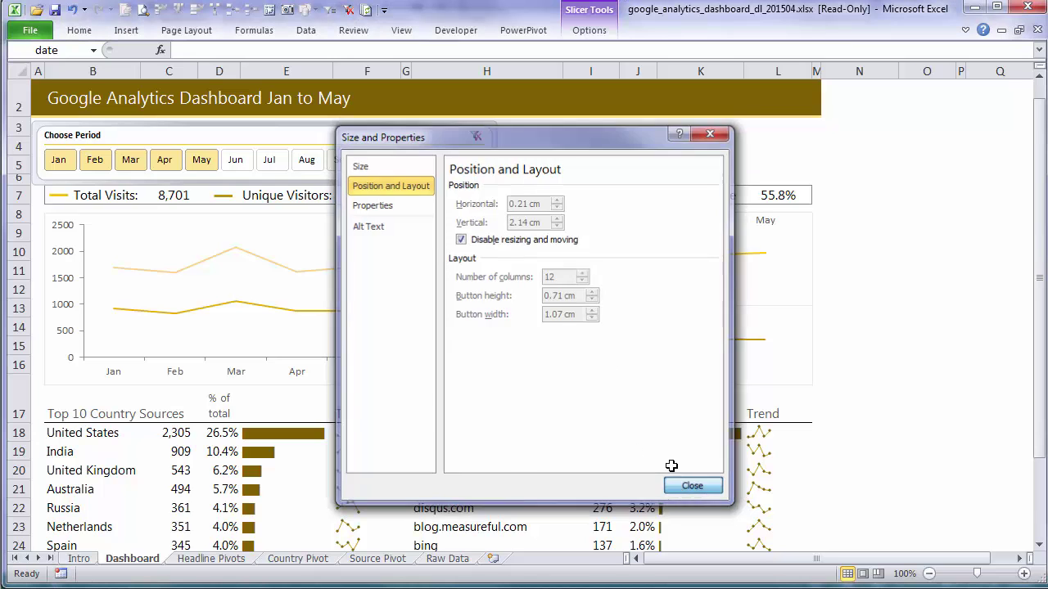
click(585, 128)
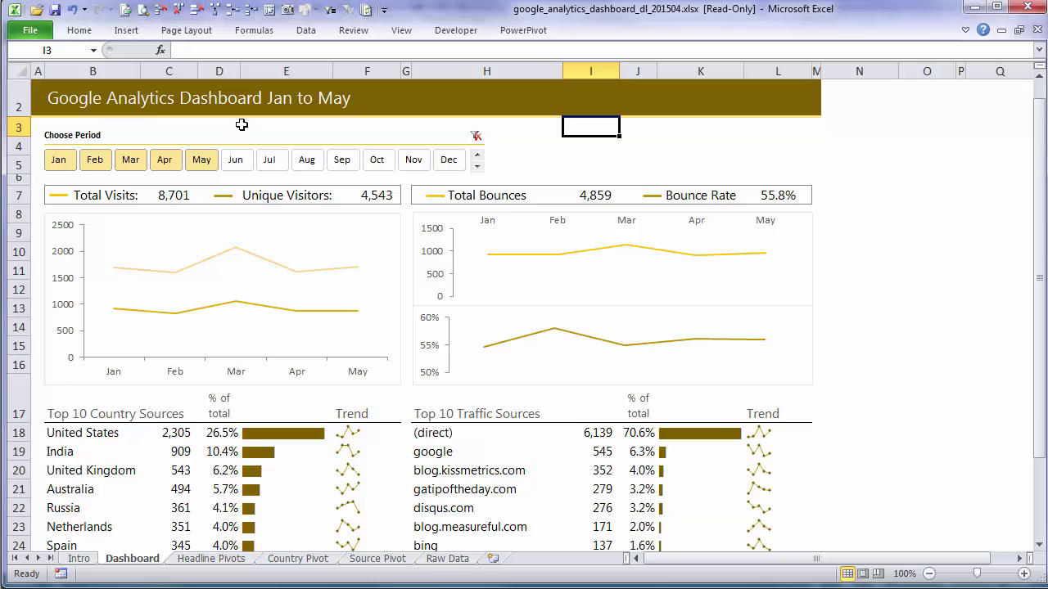
- Protect the Dashboard sheet with Select locked cells off and Select unlocked cells on
click(354, 30)
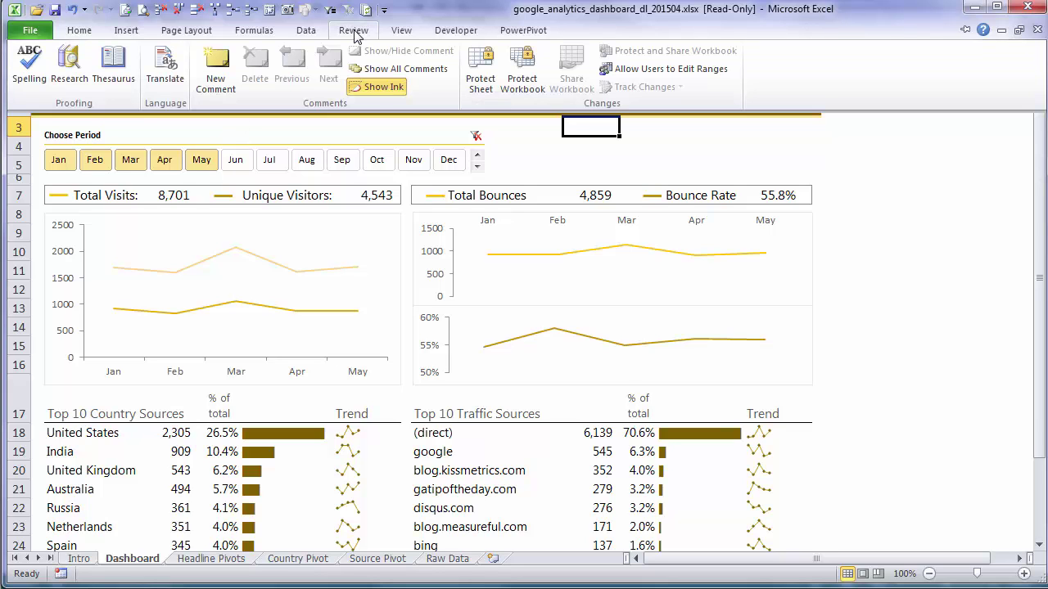
click(481, 81)
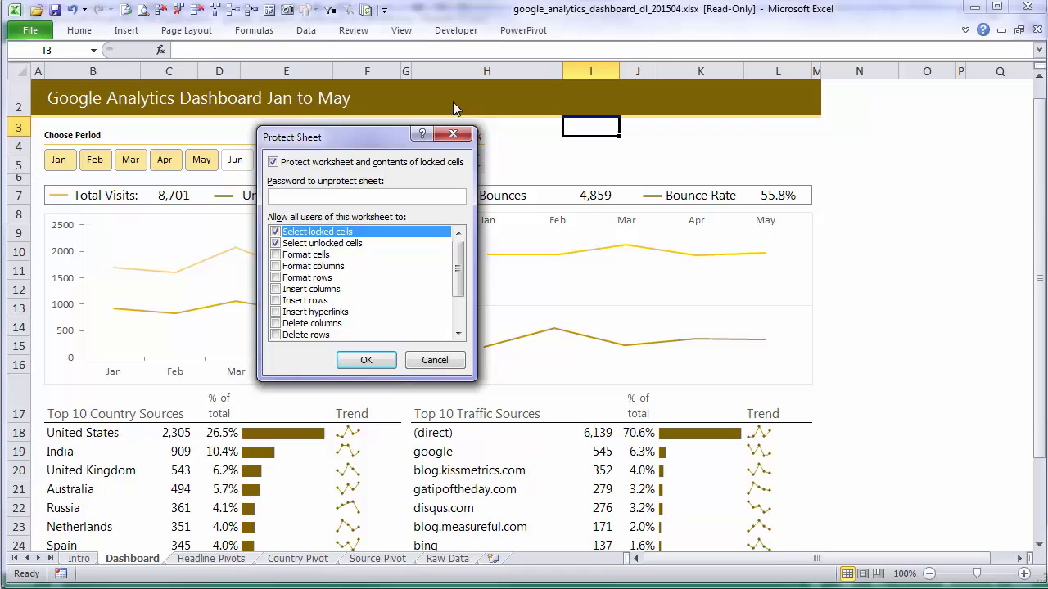
click(275, 231)
click(275, 243)
click(276, 243)
click(384, 367)
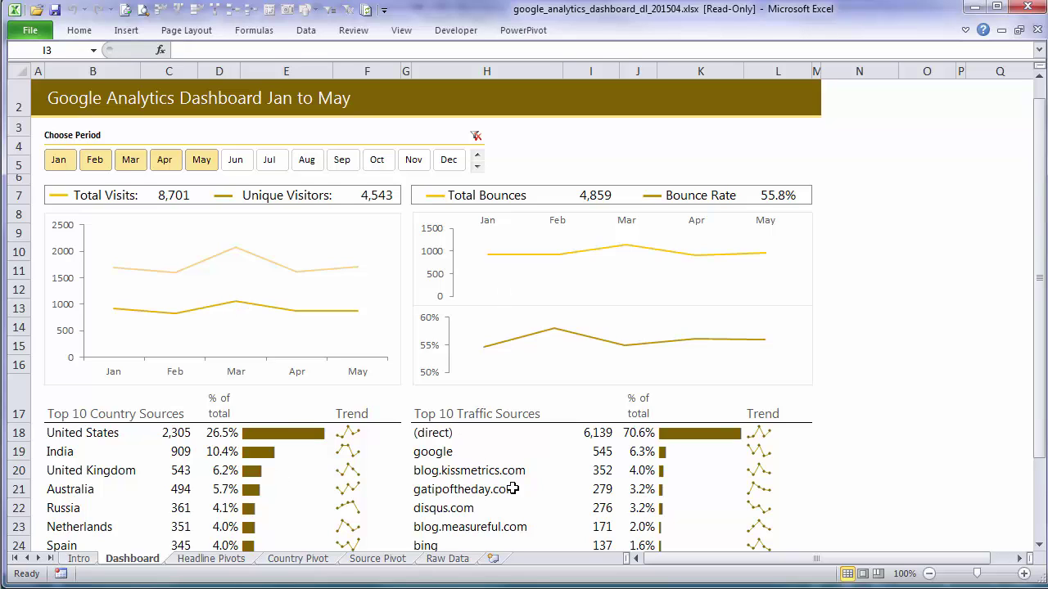
- Filter the slicer to Jan–Mar, Jan–Dec and Jan–Aug, then clear it with Alt+C
drag(54, 164, 131, 161)
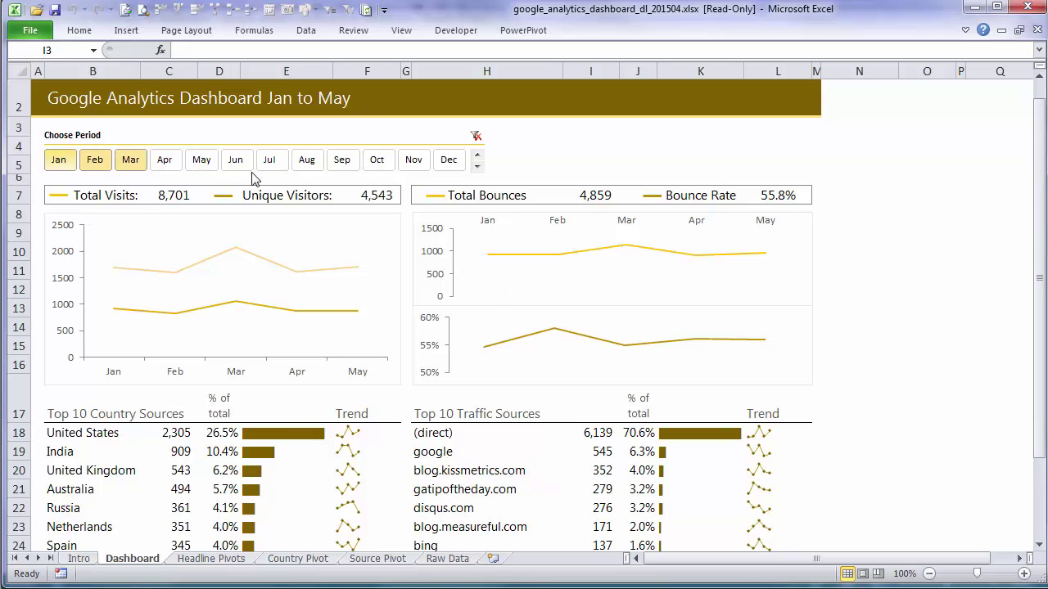
drag(254, 179, 119, 161)
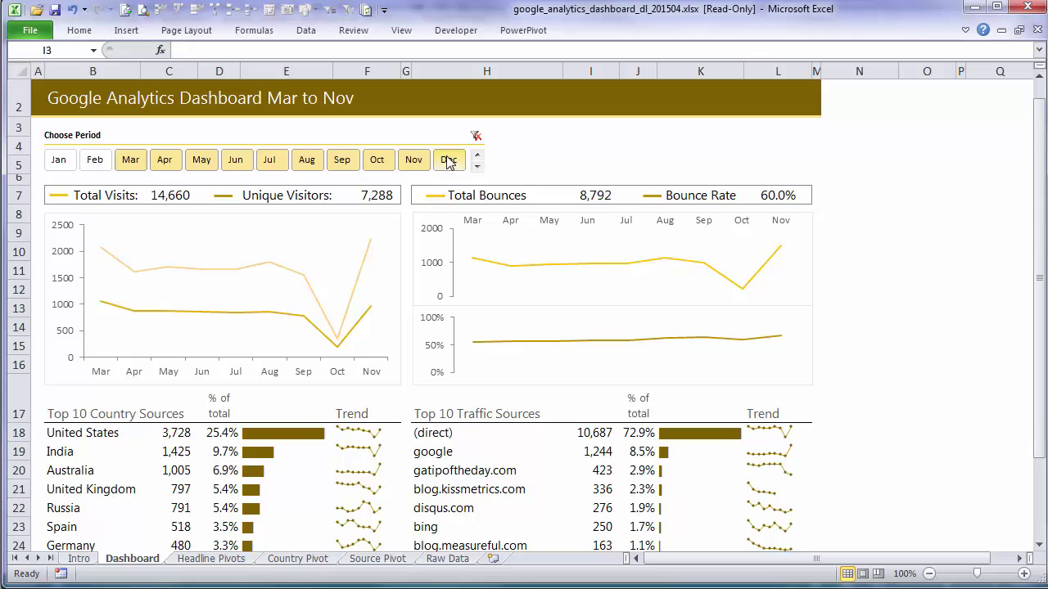
drag(449, 161, 59, 161)
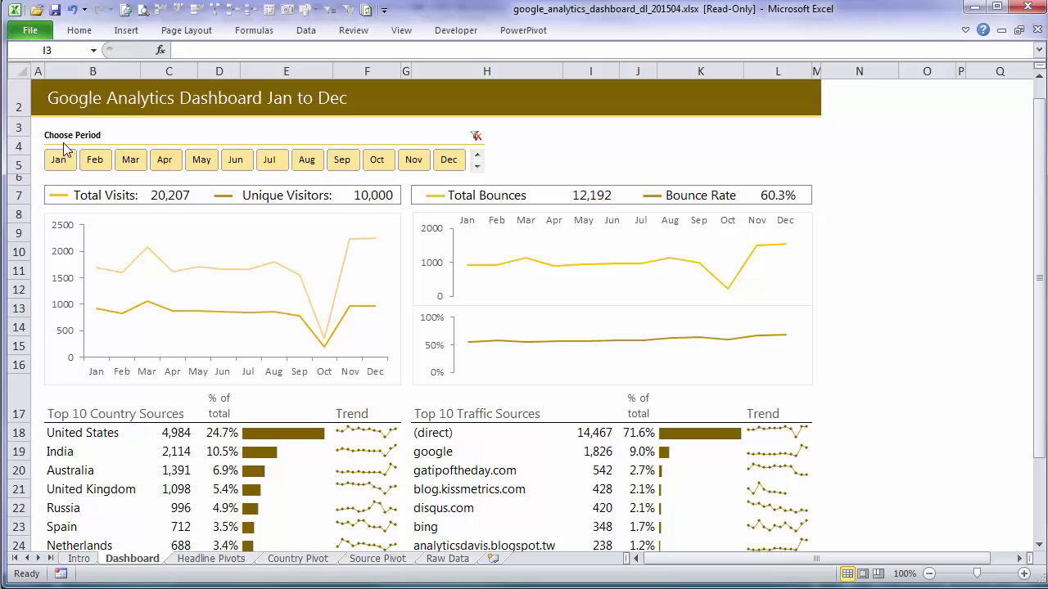
drag(65, 149, 299, 172)
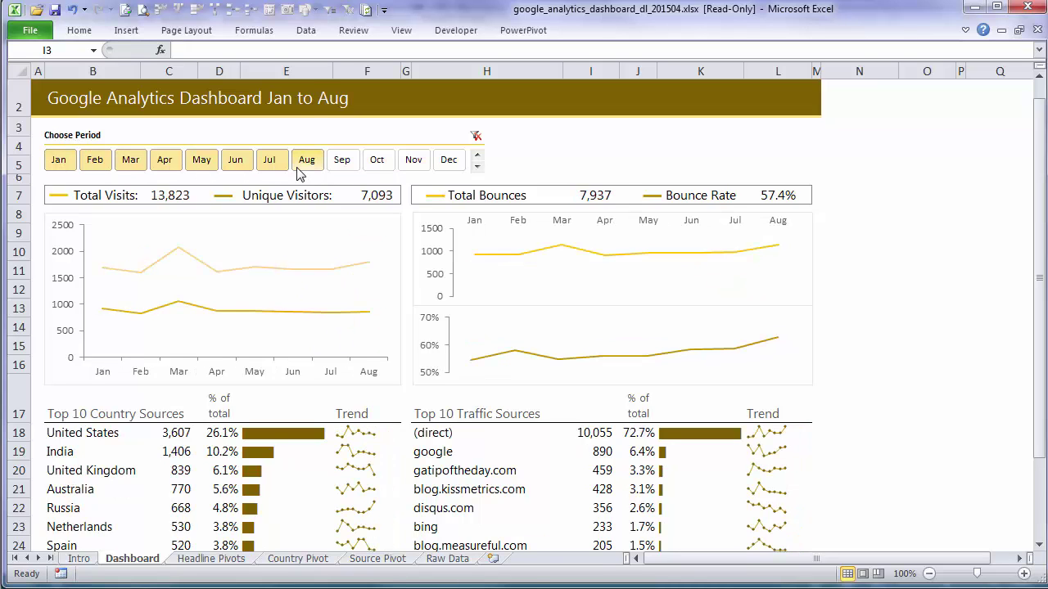
key(alt+c)
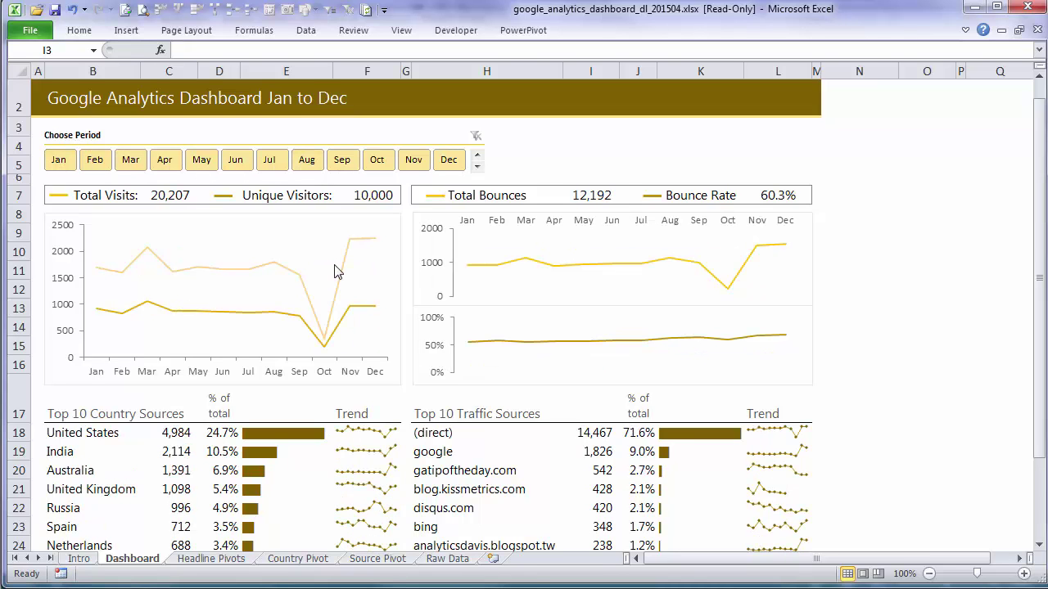
- Group the Headline Pivots through Raw Data tabs and hide those four sheets
click(209, 559)
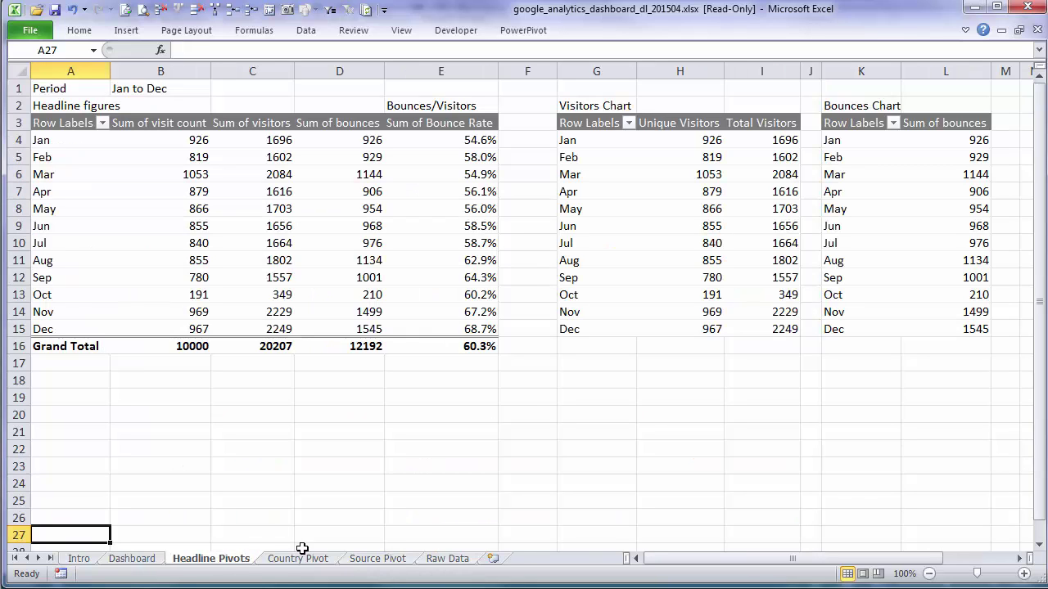
click(154, 558)
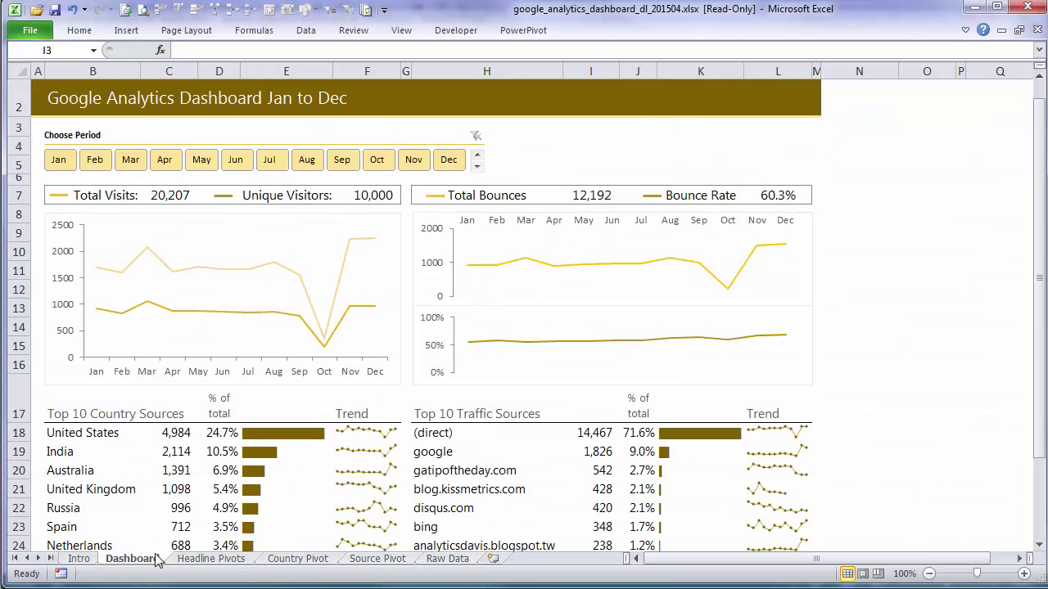
click(214, 559)
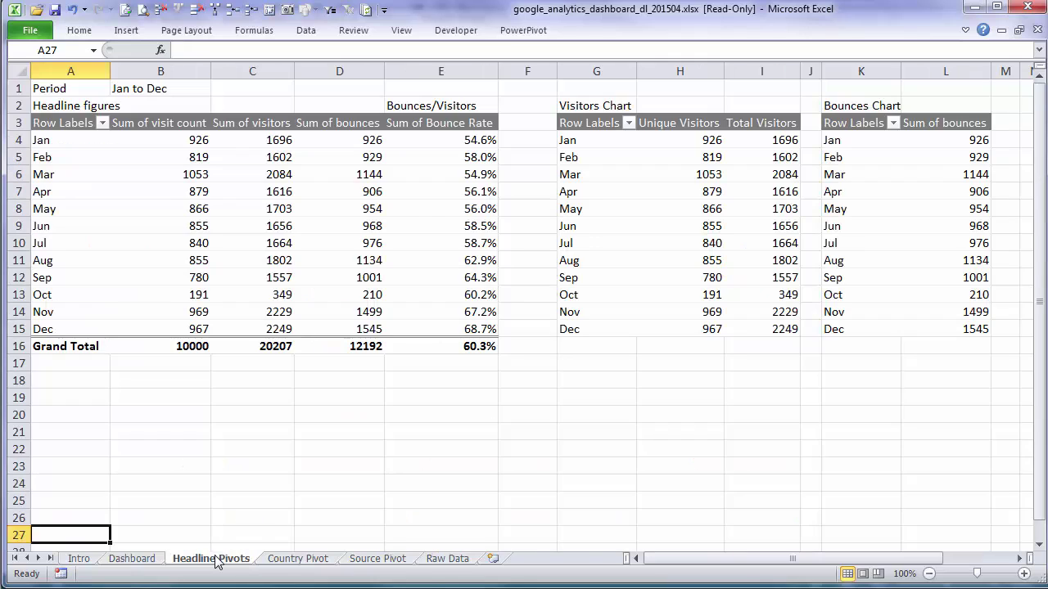
shift+click(447, 560)
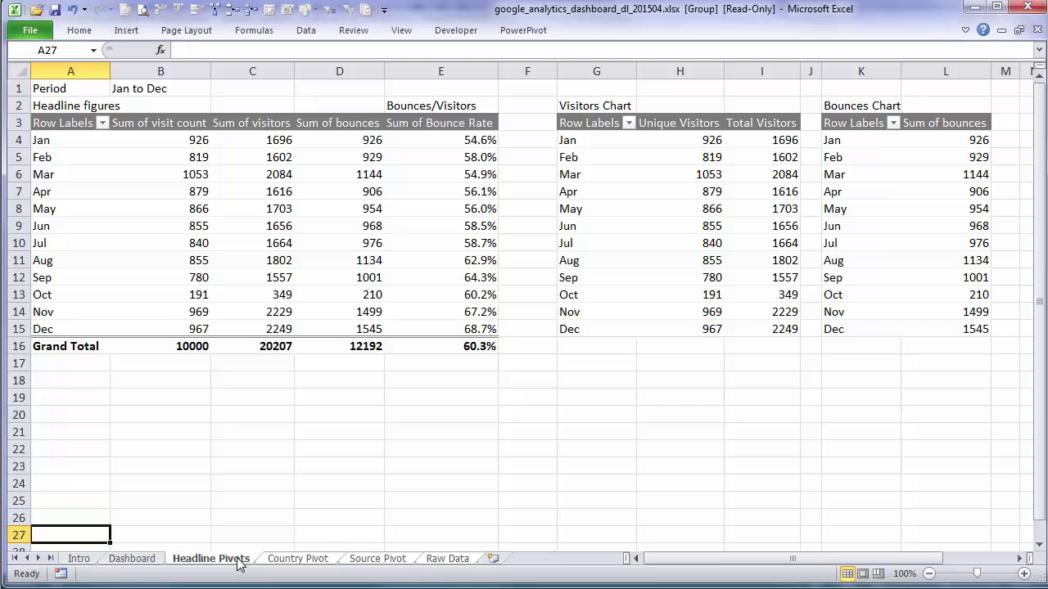
right_click(444, 560)
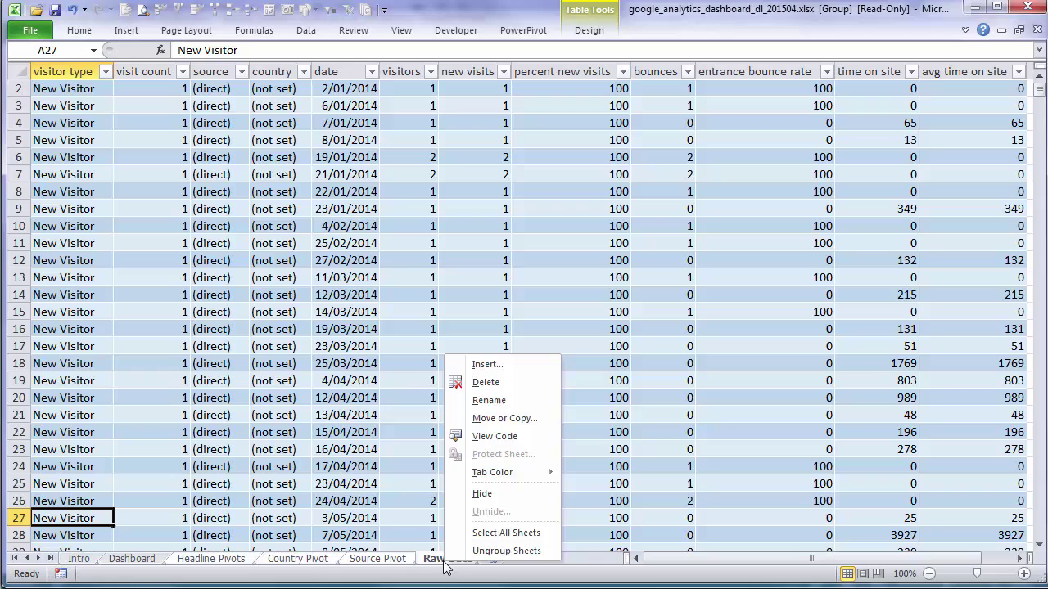
click(483, 494)
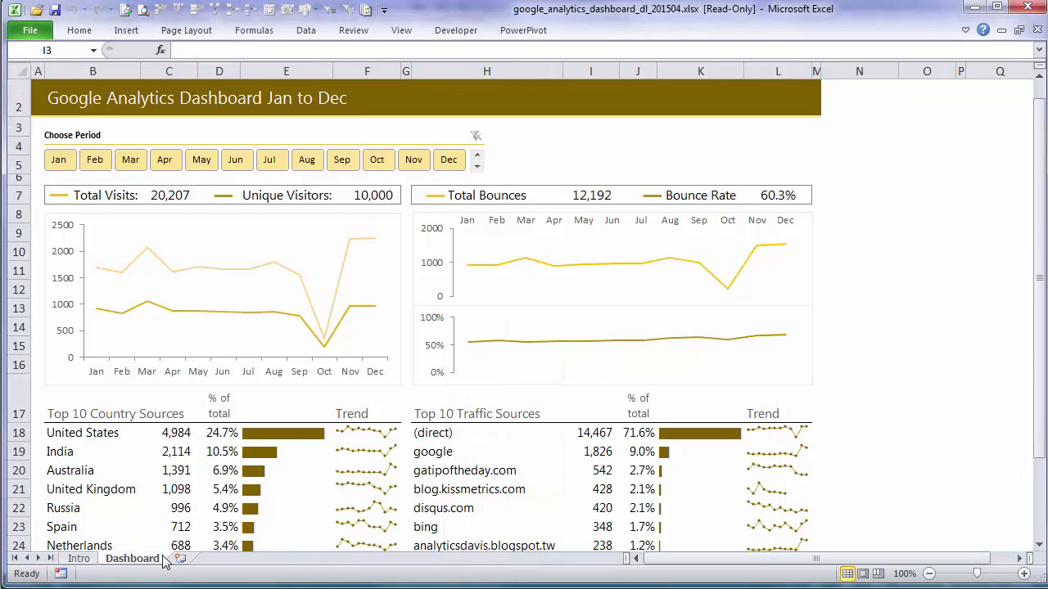
- Protect the workbook structure and confirm Unhide is greyed out on the sheet tabs
click(355, 33)
click(534, 74)
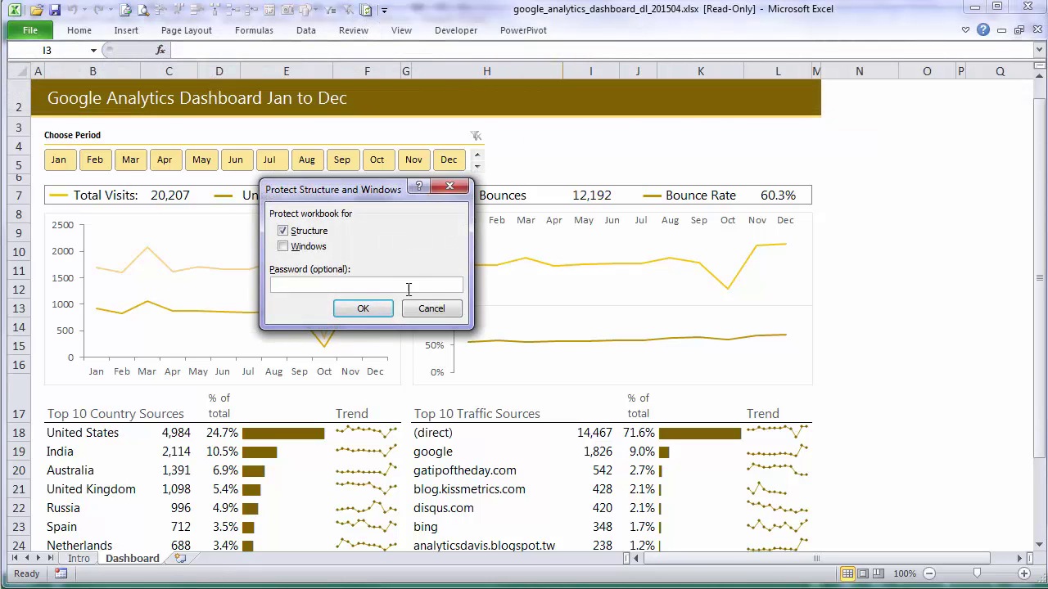
click(363, 309)
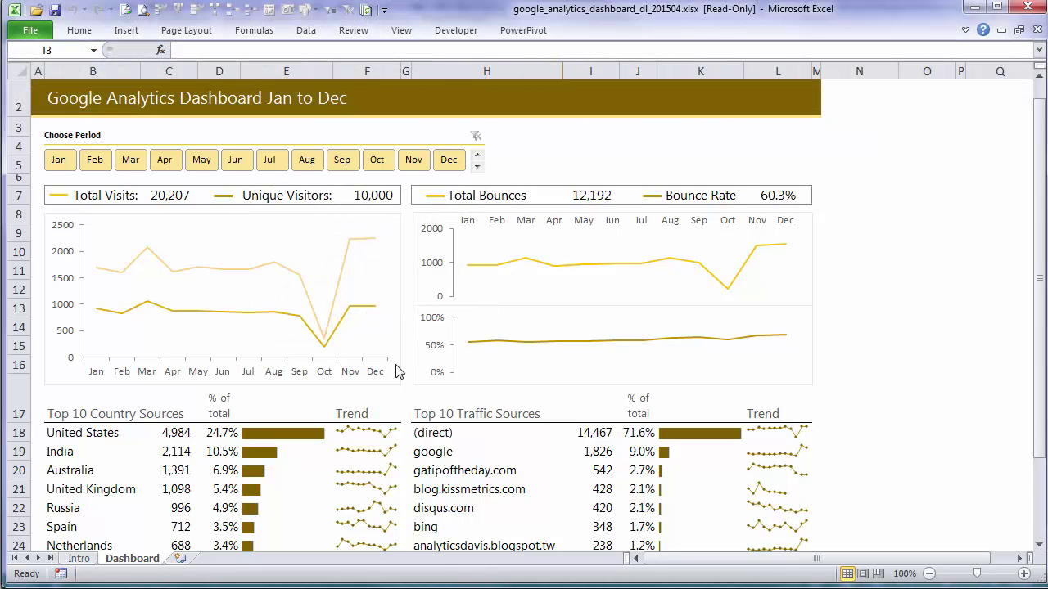
right_click(154, 562)
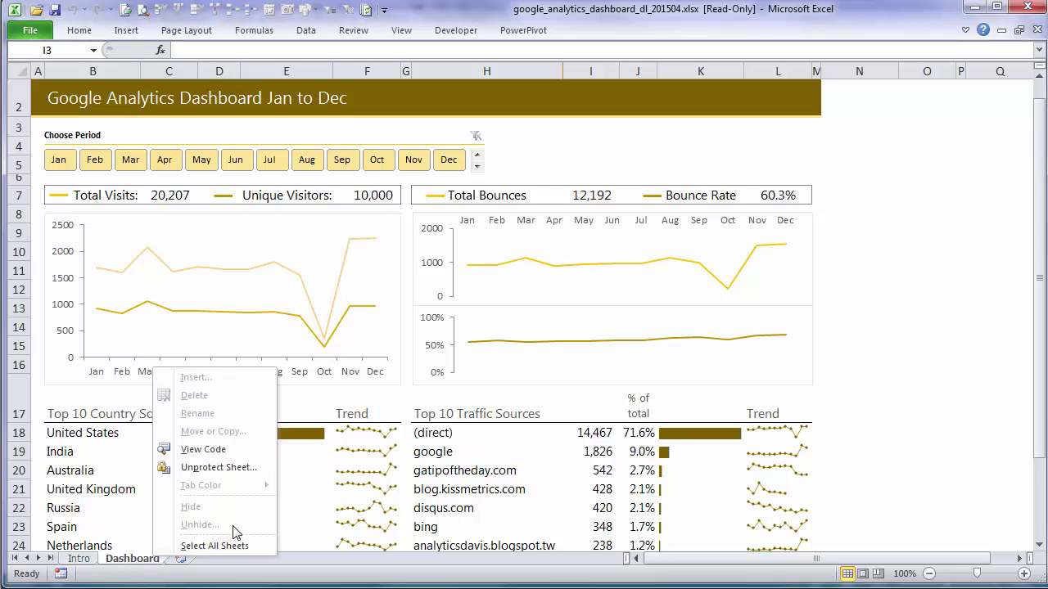
key(Escape)
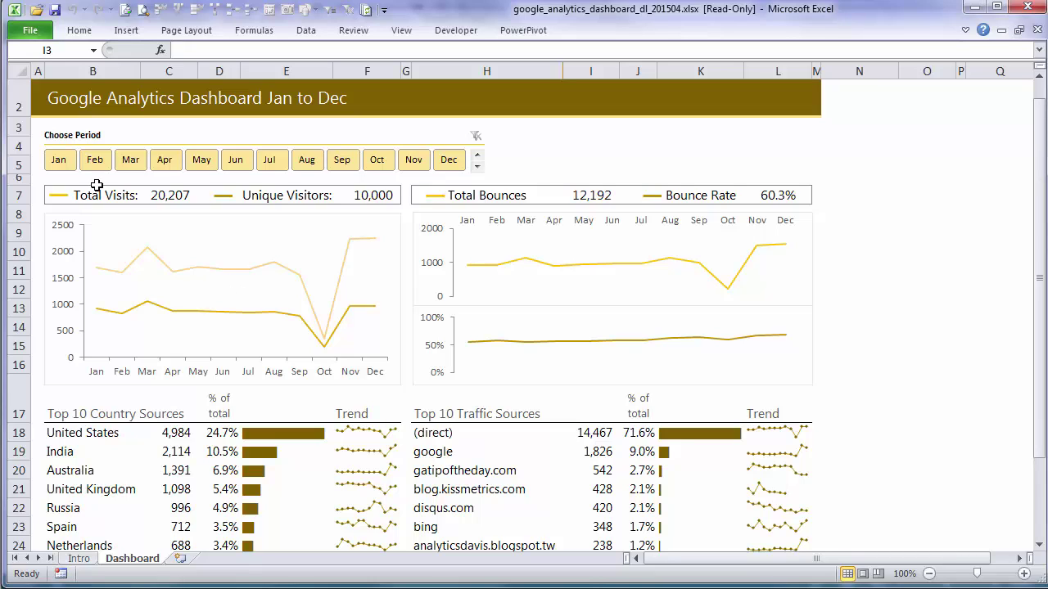
drag(58, 159, 203, 164)
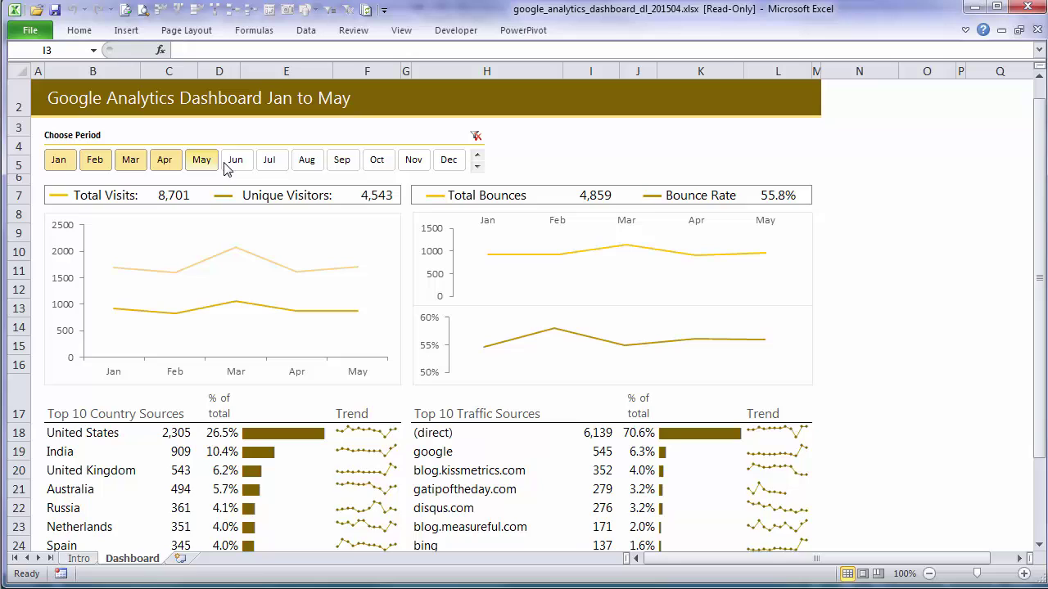
click(476, 136)
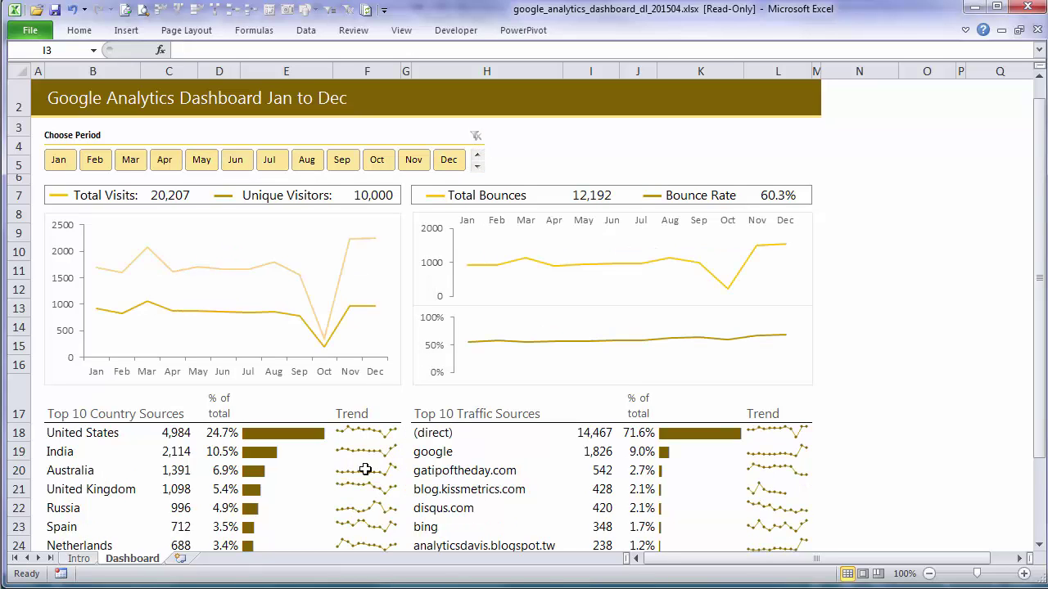